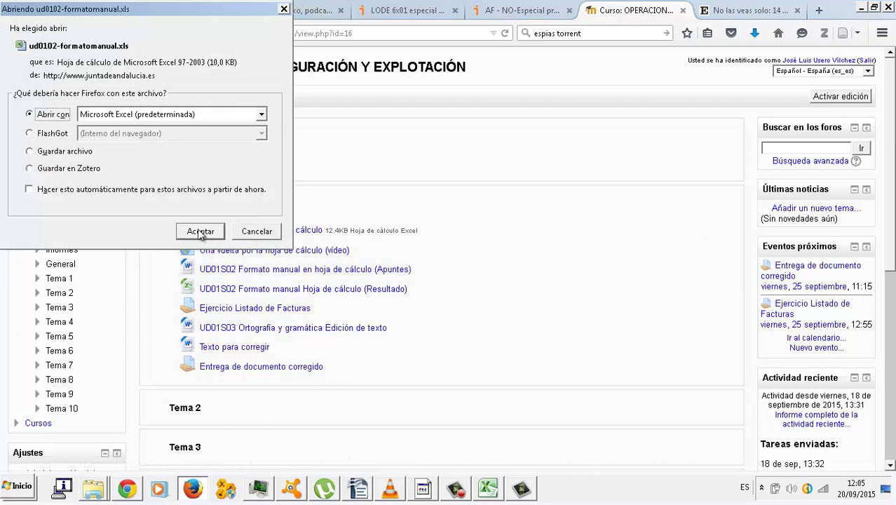
- Try to open ud0102-formatomanual.xls from the course page with Microsoft Excel and check the browser's recent downloads
left_click(203, 231)
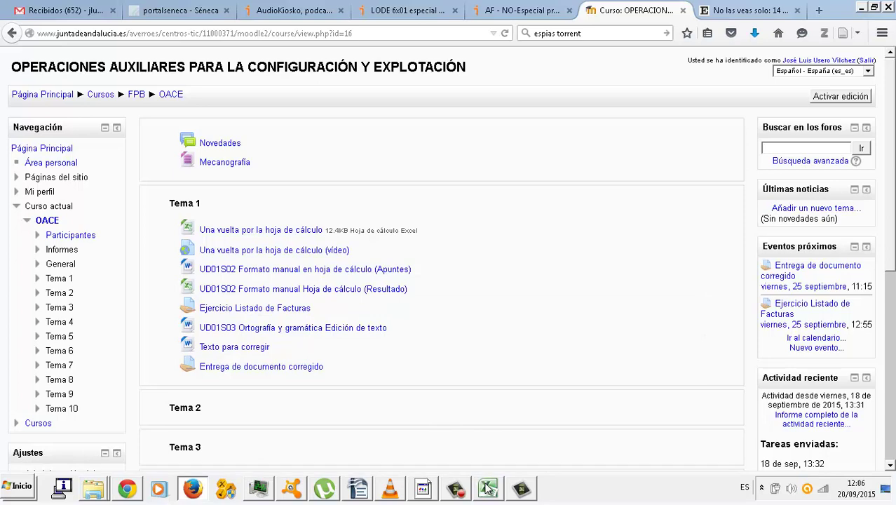
left_click(487, 488)
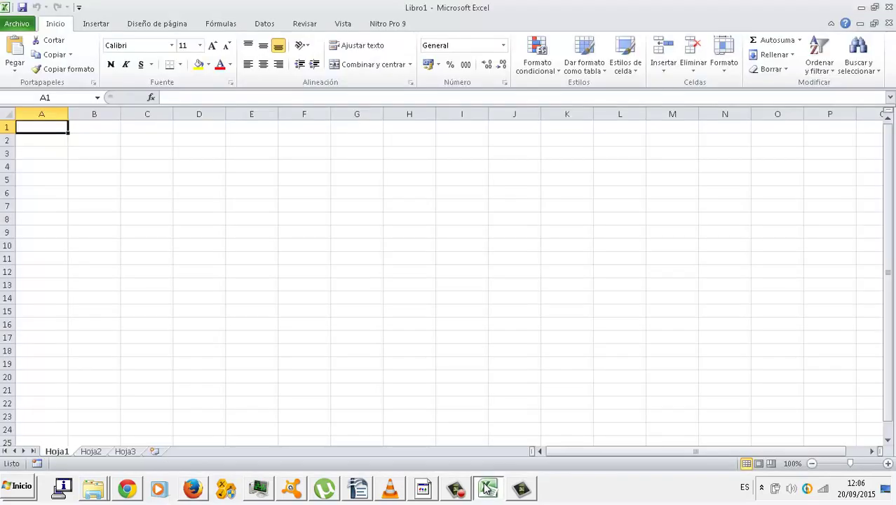
left_click(192, 489)
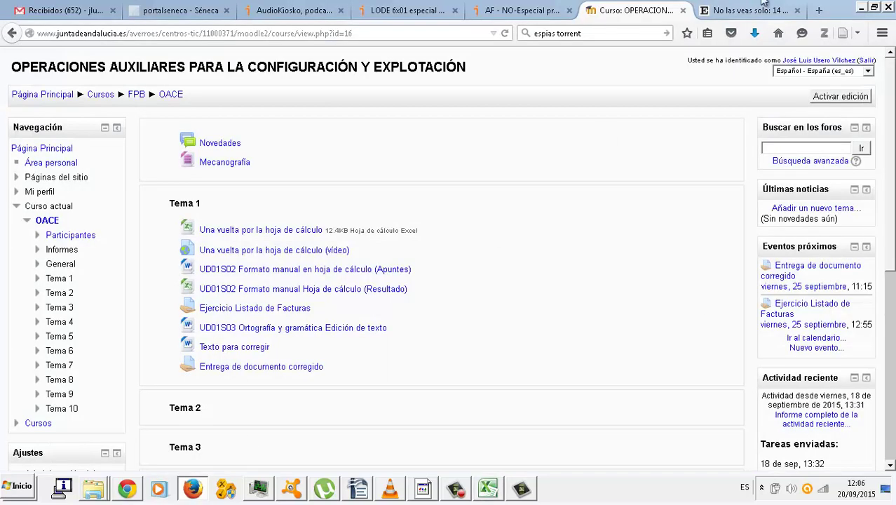
left_click(758, 33)
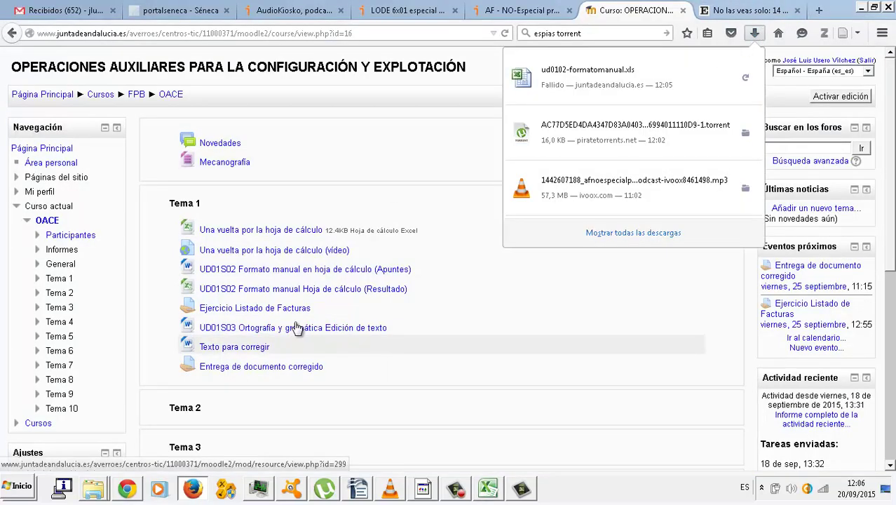
- Download the UD01S02 Formato manual Hoja de cálculo (Resultado) file again, open it in Microsoft Excel and enable editing
left_click(289, 297)
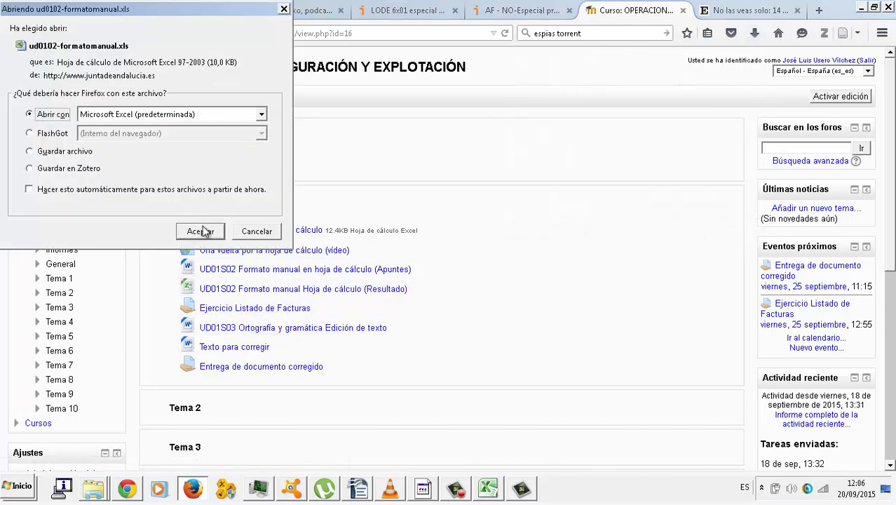
left_click(200, 230)
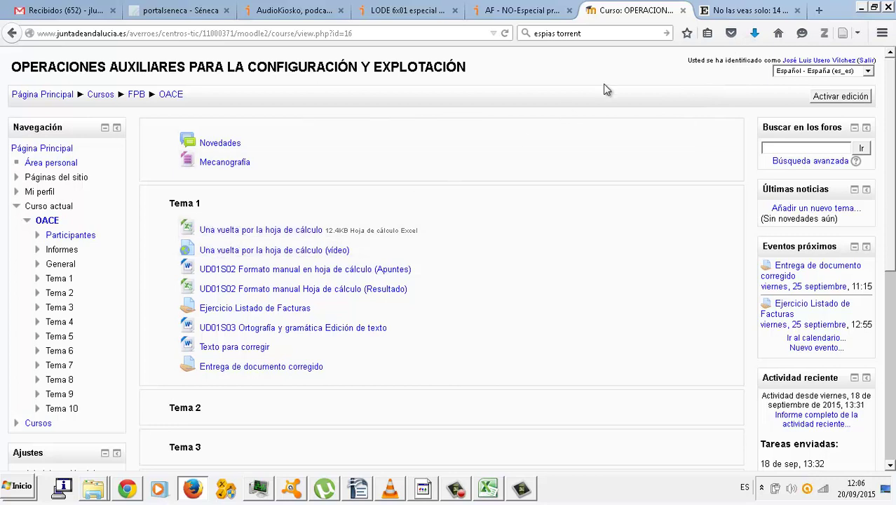
left_click(755, 33)
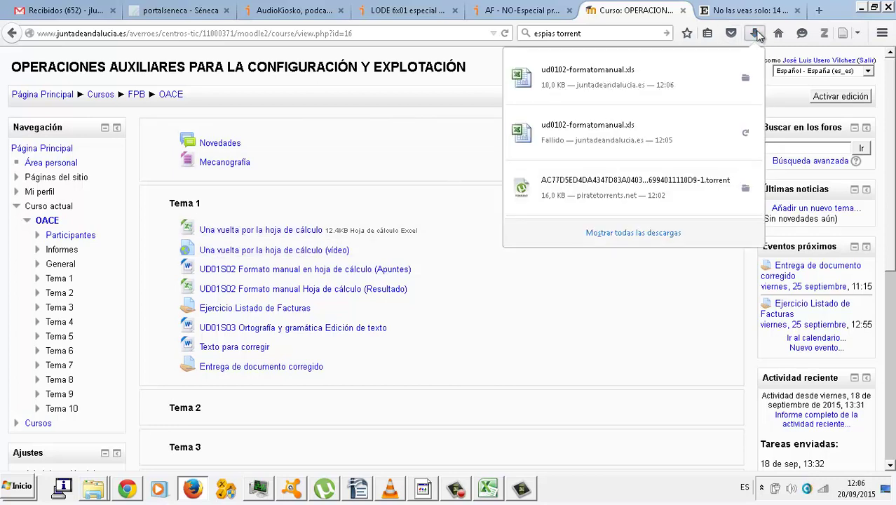
left_click(631, 98)
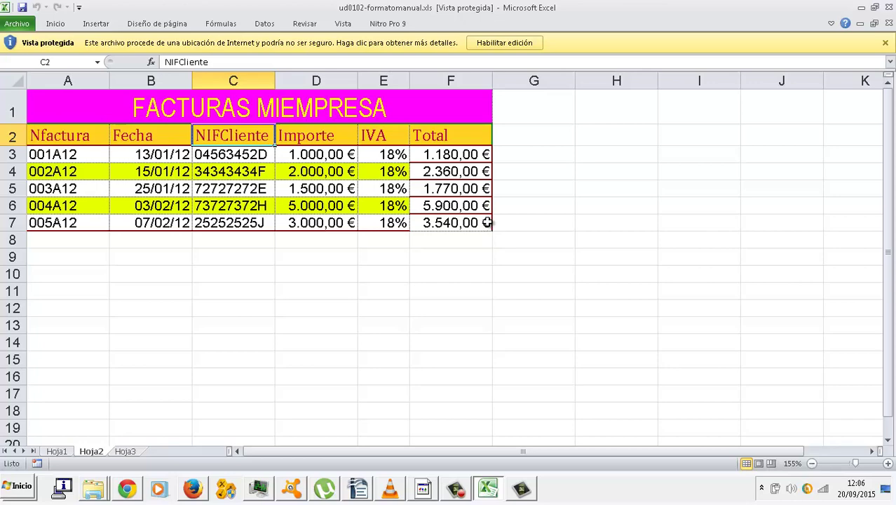
left_click(513, 44)
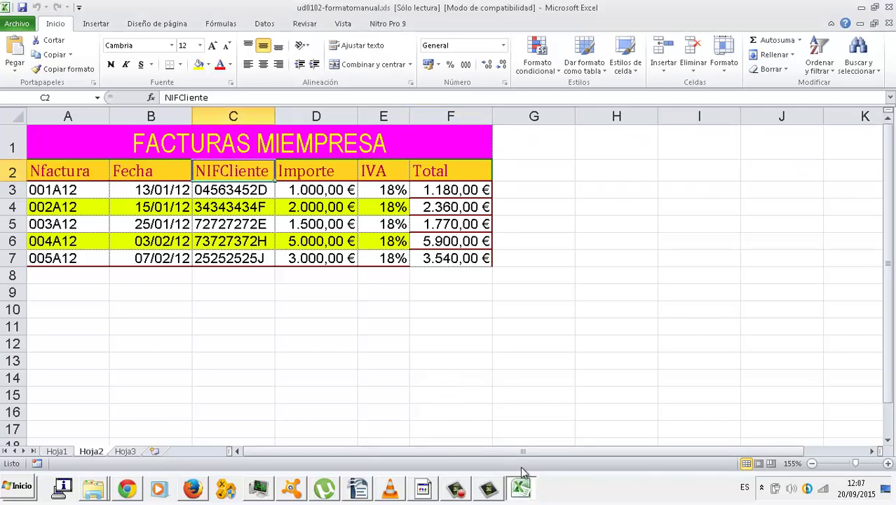
- Create a new blank workbook, consult the invoice table in ud0102-formatomanual.xls and return to the new workbook
left_click(521, 489)
left_click(521, 489)
left_click(16, 24)
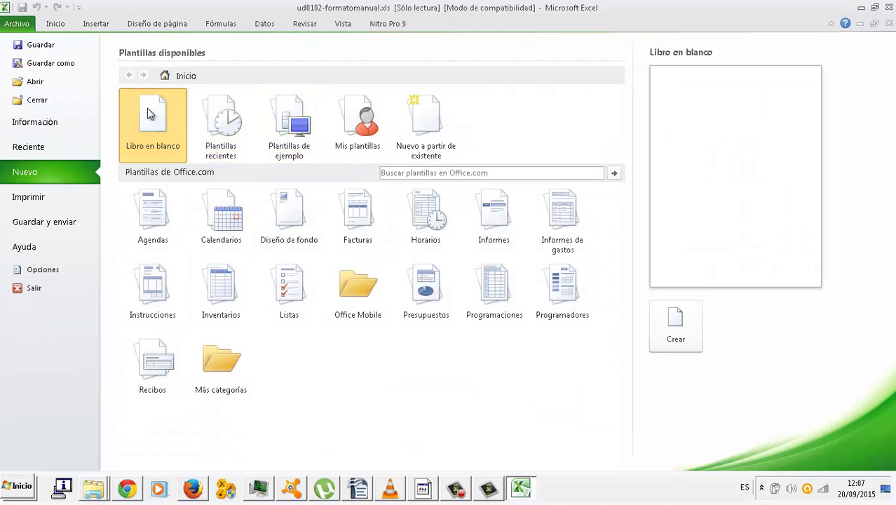
double_click(147, 110)
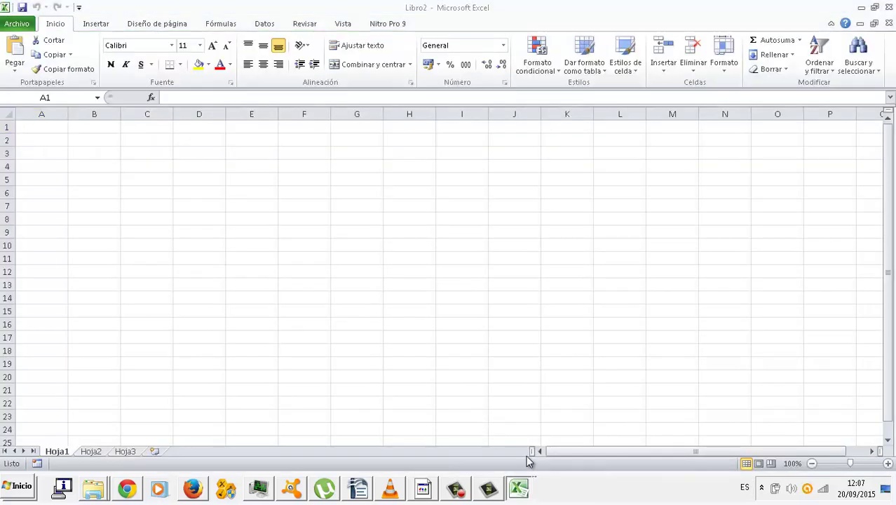
mouse_move(521, 489)
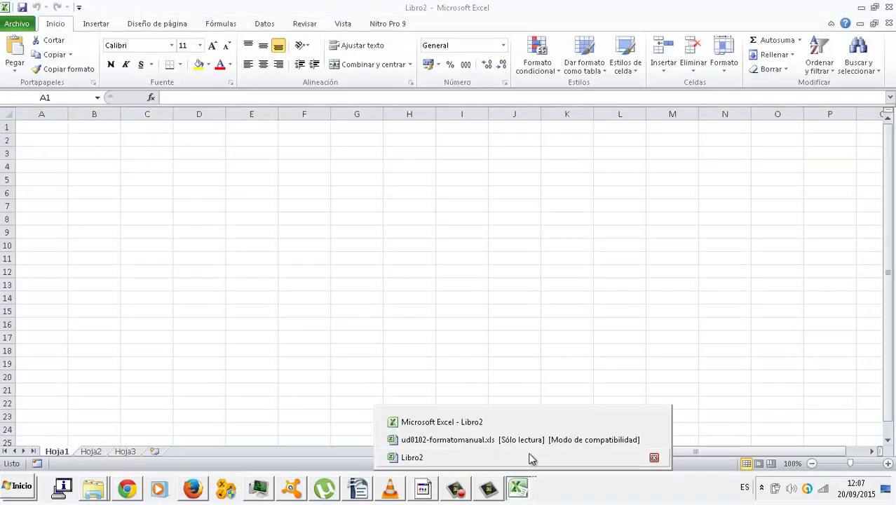
left_click(537, 439)
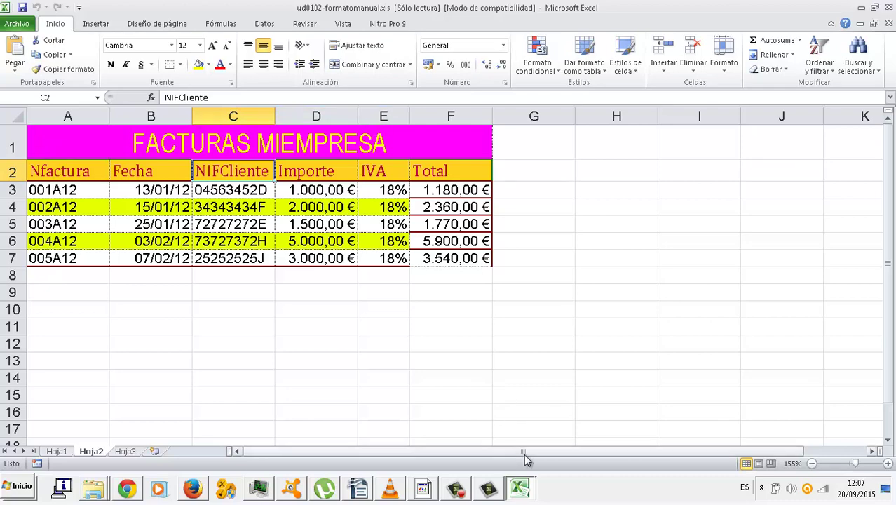
left_click(519, 491)
left_click(516, 463)
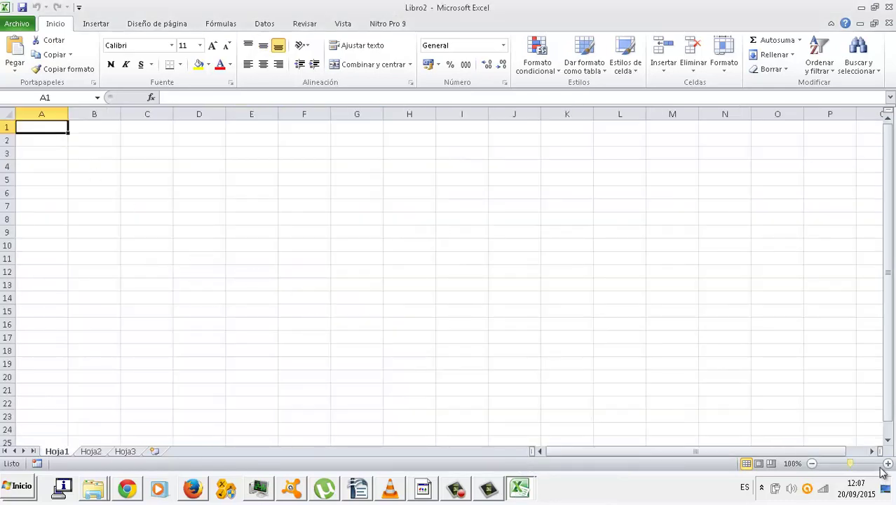
- Merge and center cells A1 through F1 on Hoja1 of the new workbook
left_click(889, 463)
left_click(888, 463)
left_click(888, 463)
left_click(889, 463)
left_click(888, 464)
left_click(889, 463)
left_click(888, 463)
left_click(889, 463)
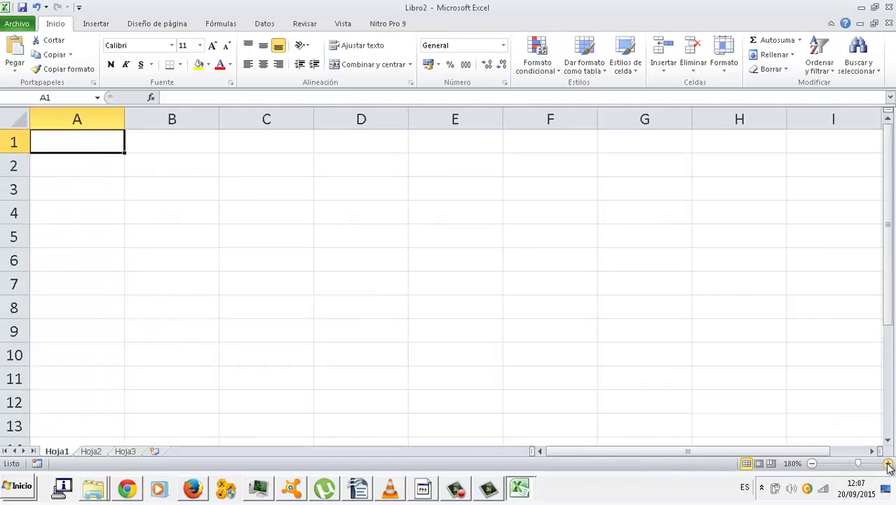
left_click(888, 464)
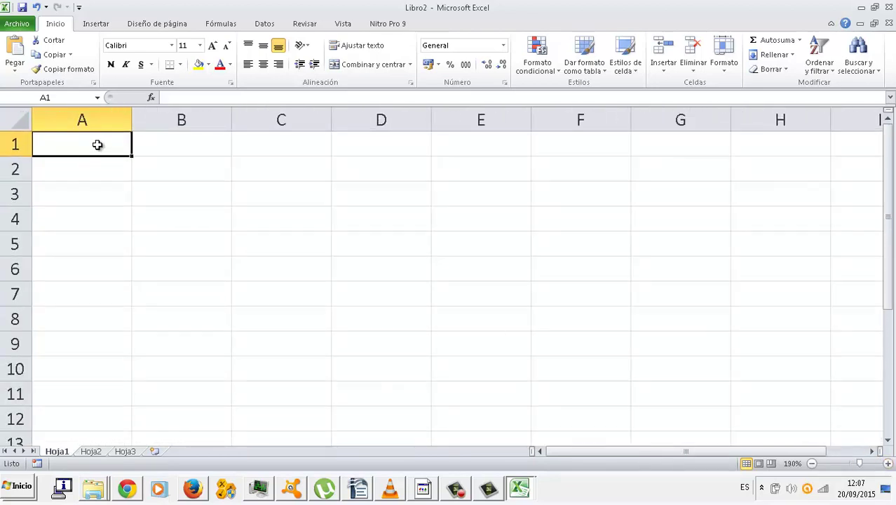
left_click_drag(110, 144, 560, 146)
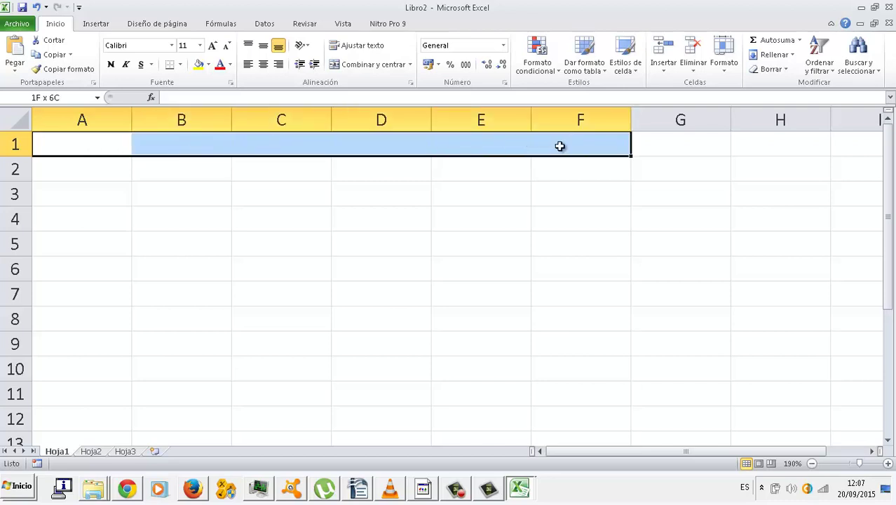
left_click_drag(559, 146, 560, 146)
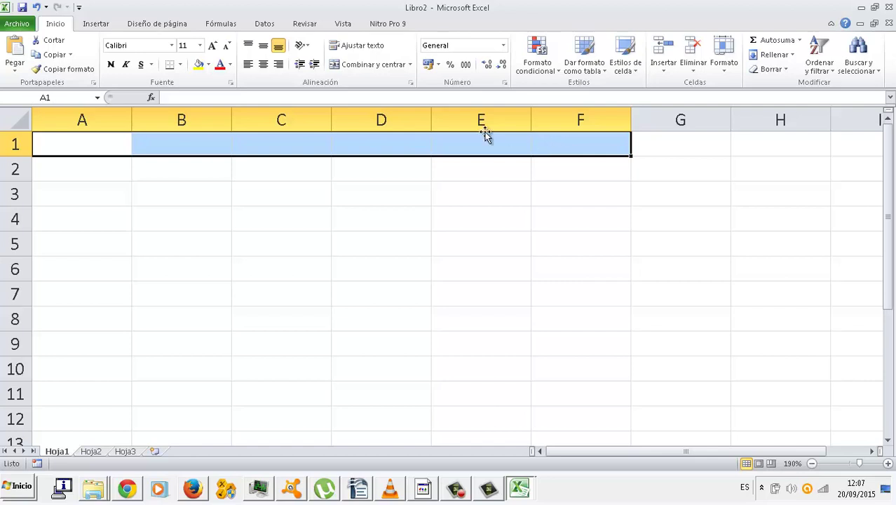
left_click(359, 65)
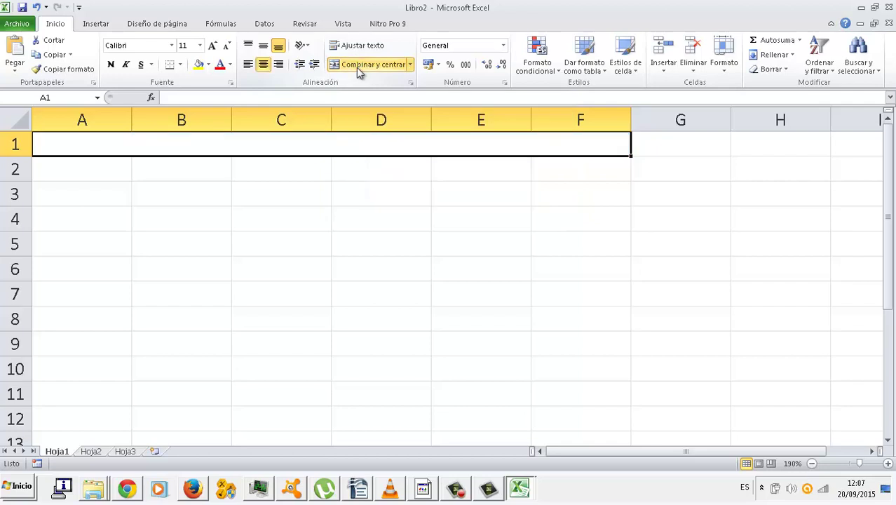
- Enter the title FACTURAS DE ACADEMIA USERO in the merged cell of row 1
double_click(341, 145)
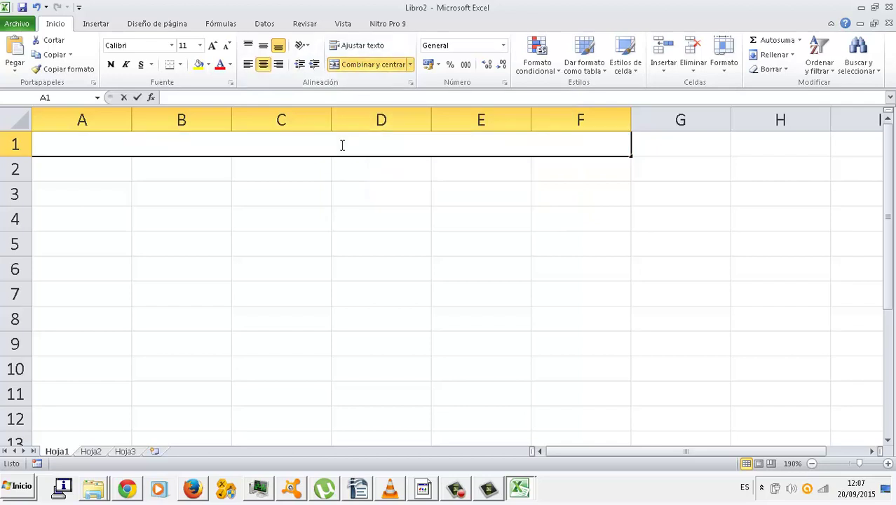
type("FA")
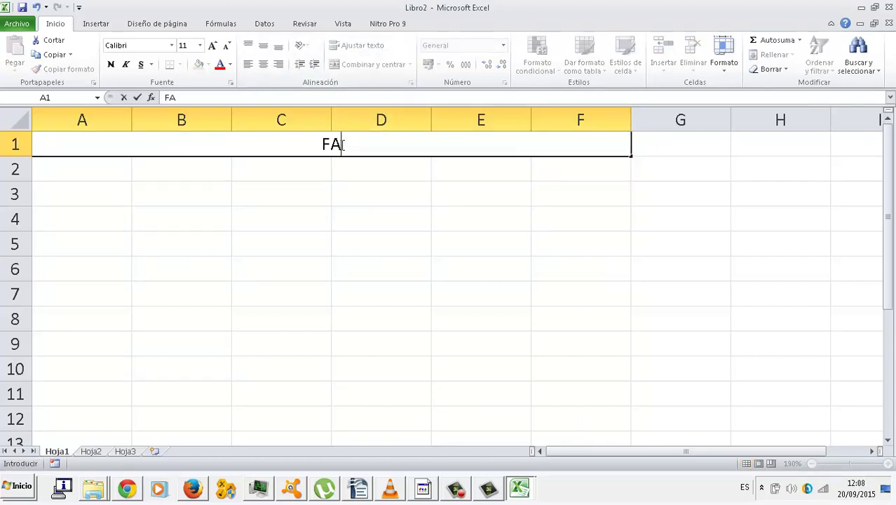
type("CTURAS DE ACADEMIA USERO")
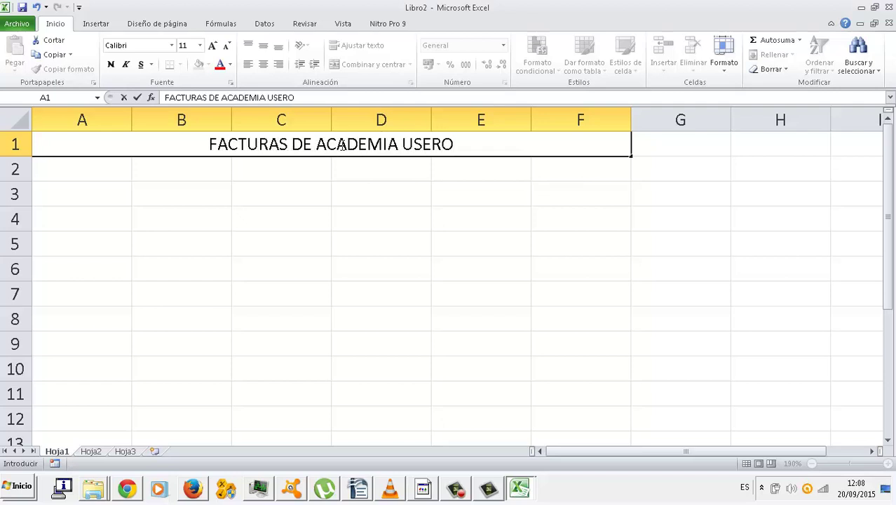
left_click(119, 169)
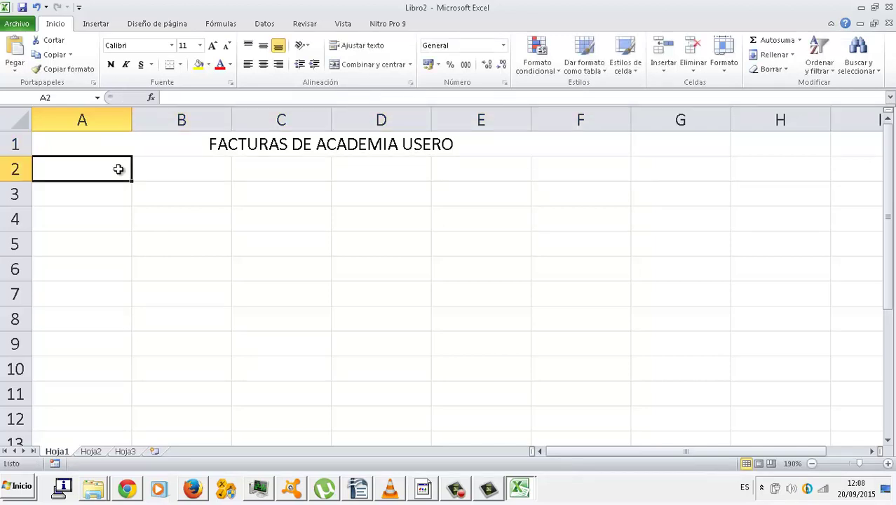
- Consult the headings in ud0102-formatomanual.xls and enter Nfactura, Fecha and NIFCliente in cells A2 to C2 of the new workbook
left_click(527, 489)
left_click(535, 438)
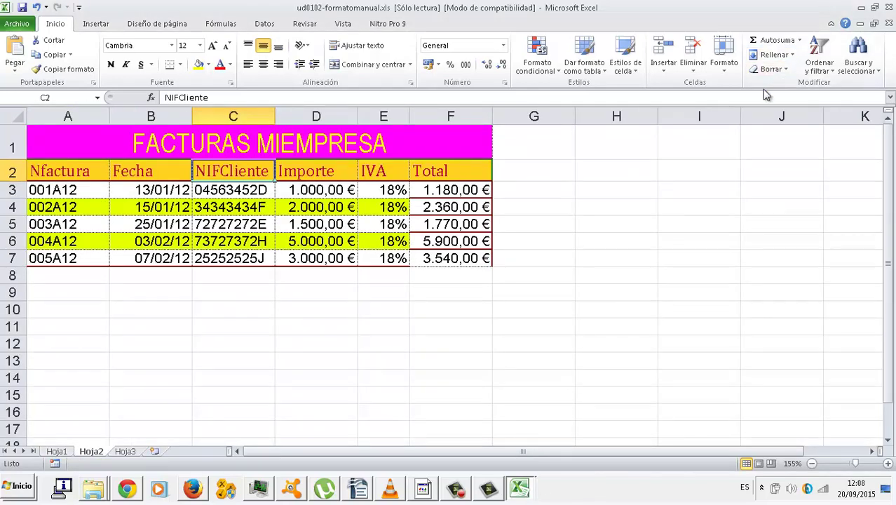
left_click(525, 493)
left_click(528, 457)
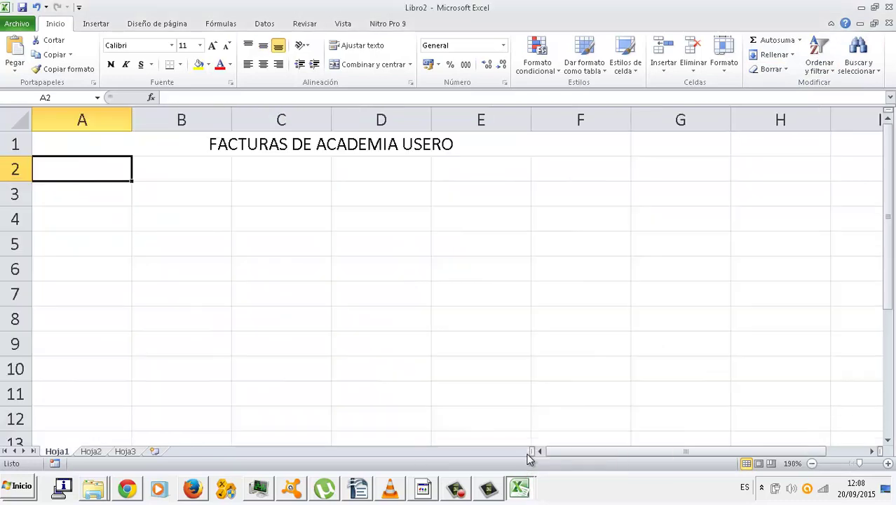
type("NFactura")
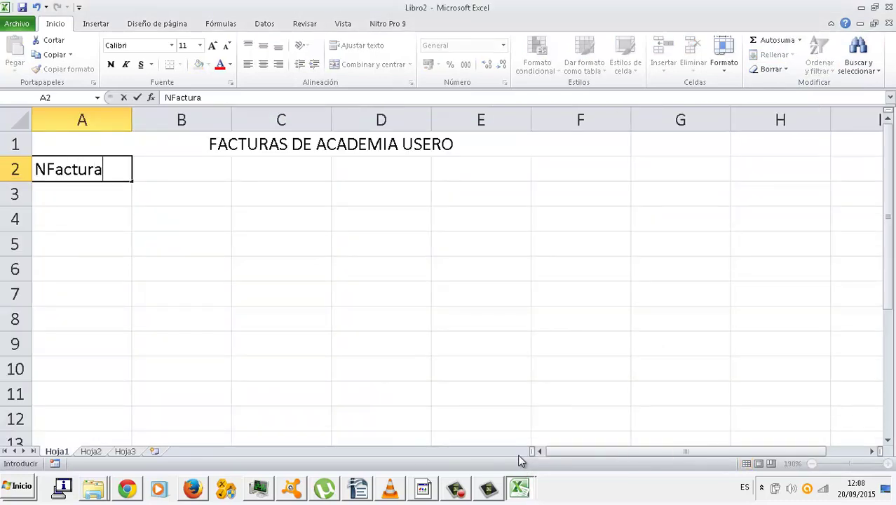
key("Tab")
type("Fecha")
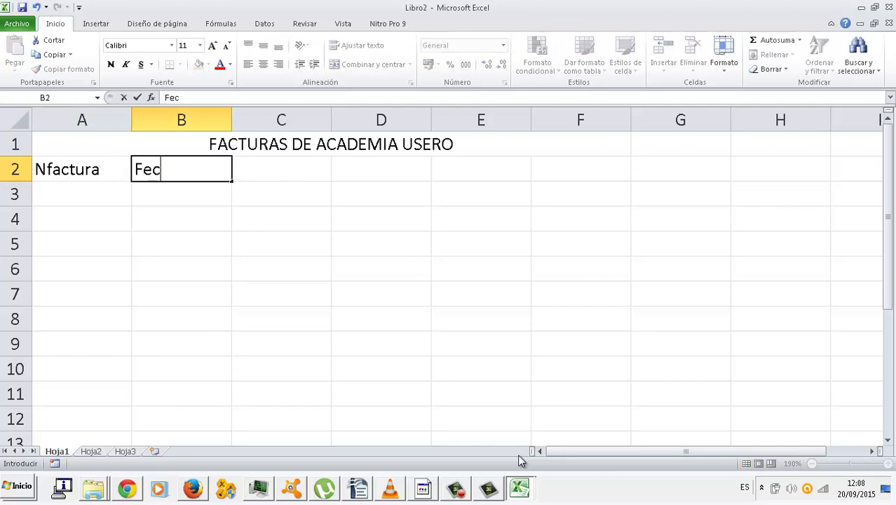
key("Tab")
type("Ni")
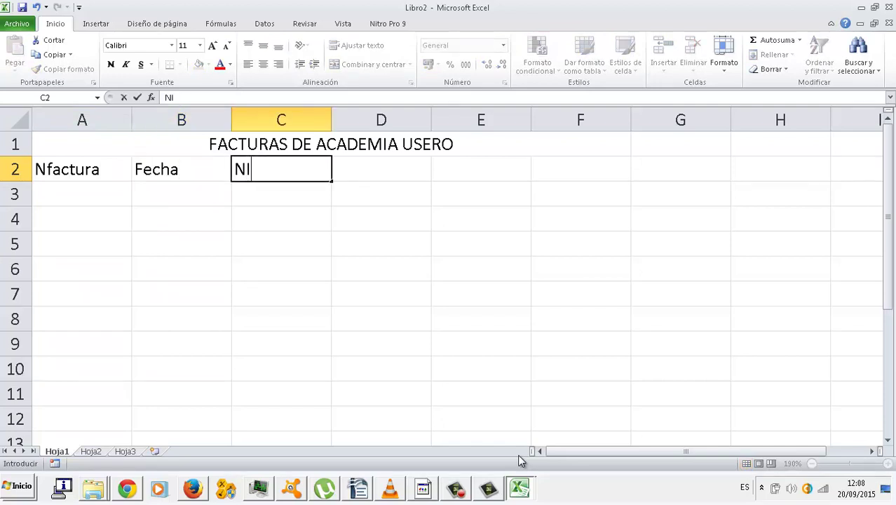
type("FCliente")
key("Tab")
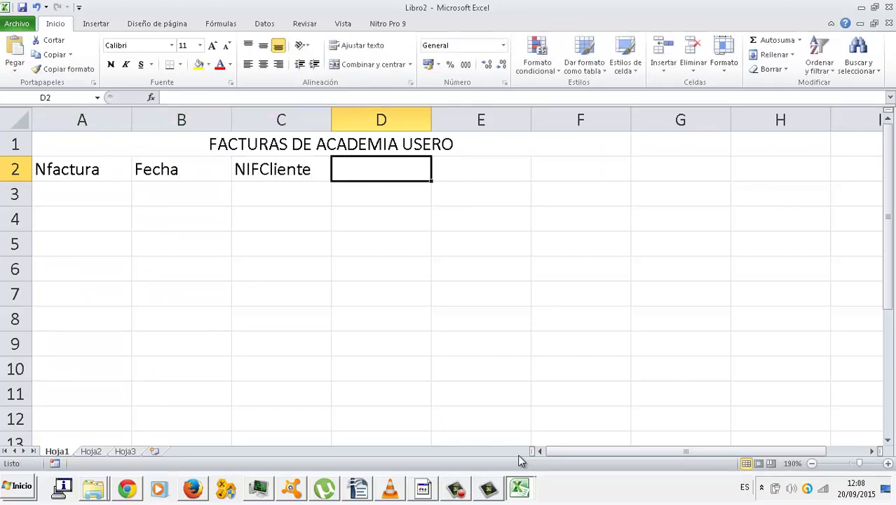
- Enter the headings Importe, IVA and Total in cells D2, E2 and F2
type("Importe")
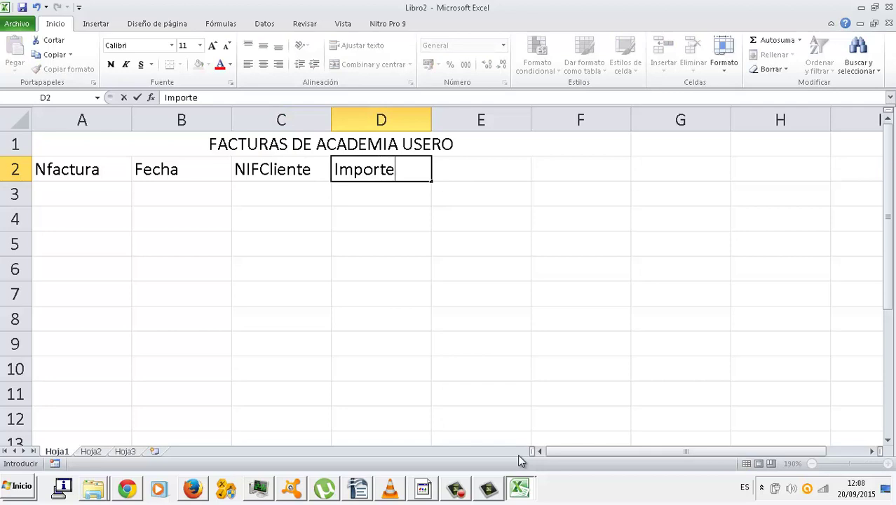
key("Tab")
type("IVA")
key("Tab")
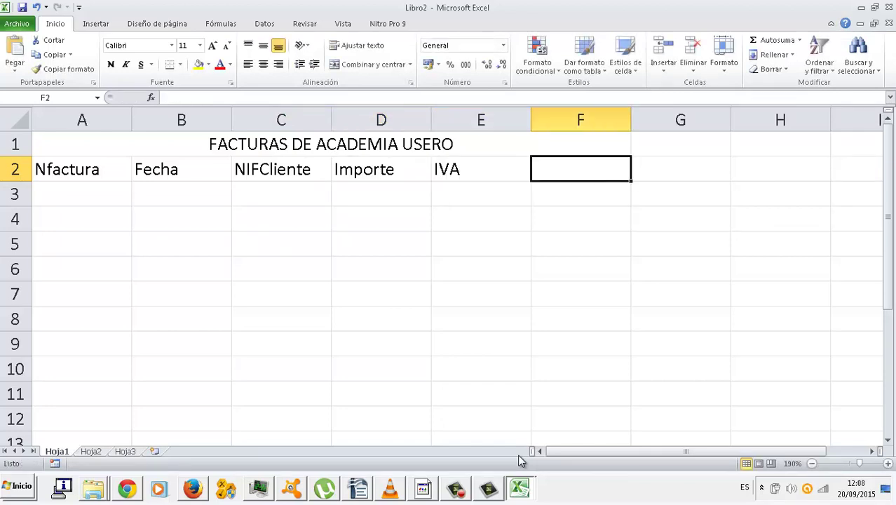
type("Total")
key("Return")
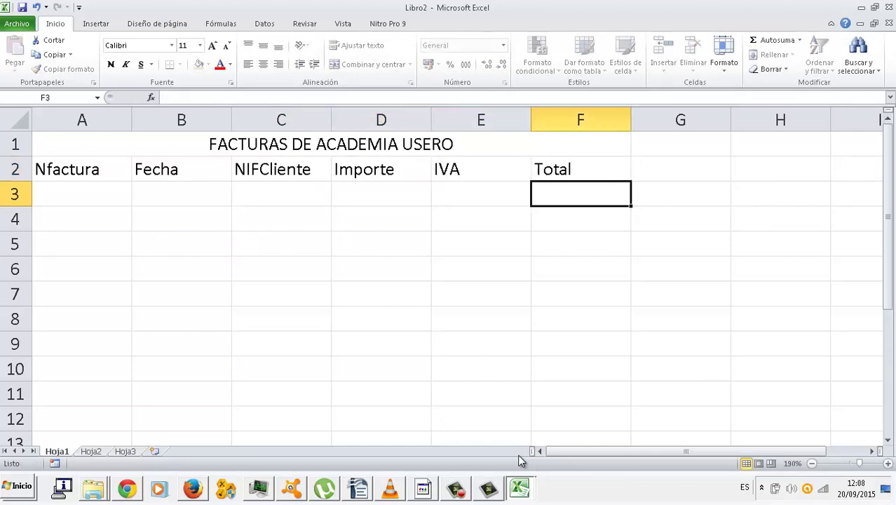
- Enter the first invoice number 001/20015 in cell A3 under the Nfactura heading
key("Left")
key("Left")
key("Left")
key("Left")
key("Left")
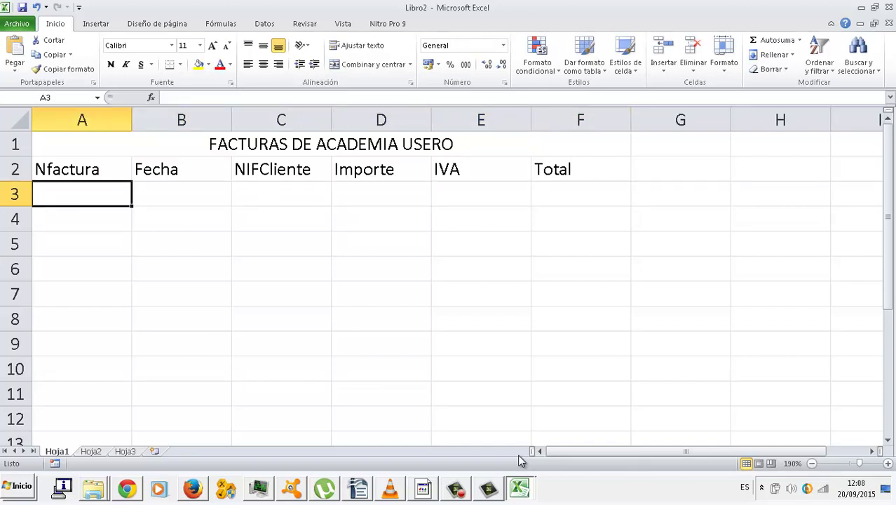
type("001")
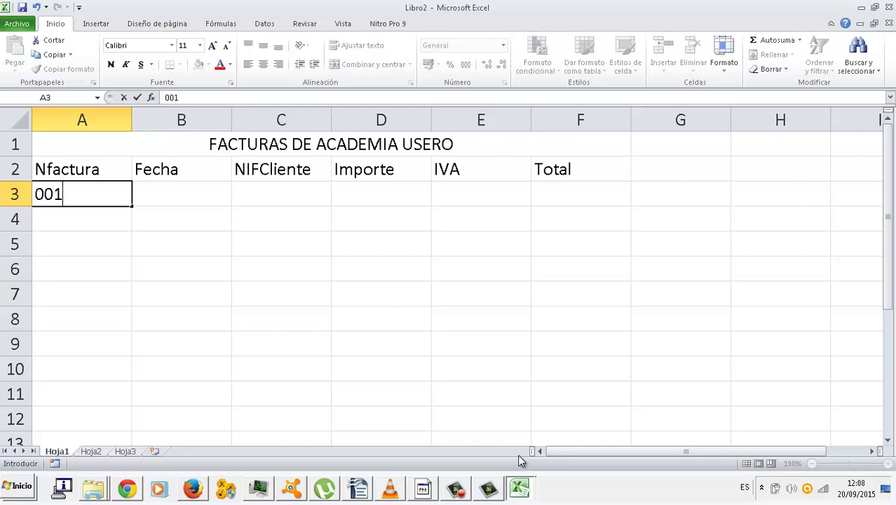
type("/20015")
key("Return")
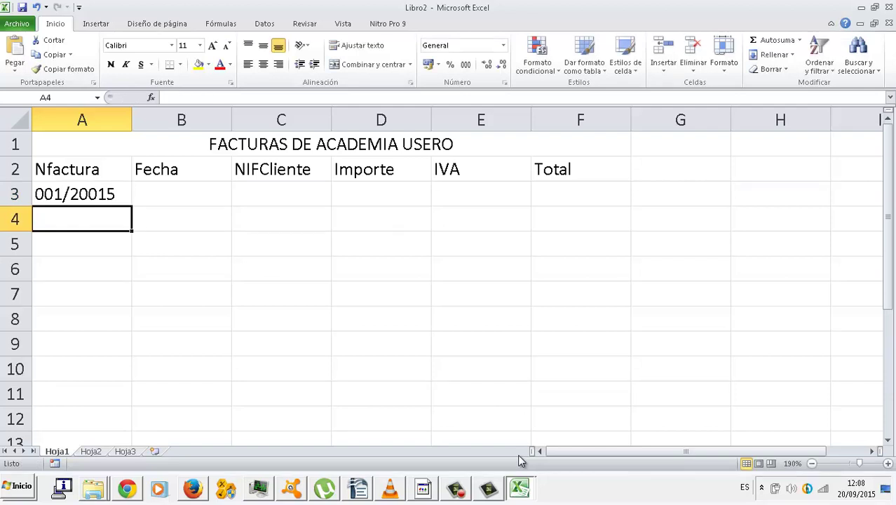
- Correct the first invoice number in cell A3 to 001/2015
key("Up")
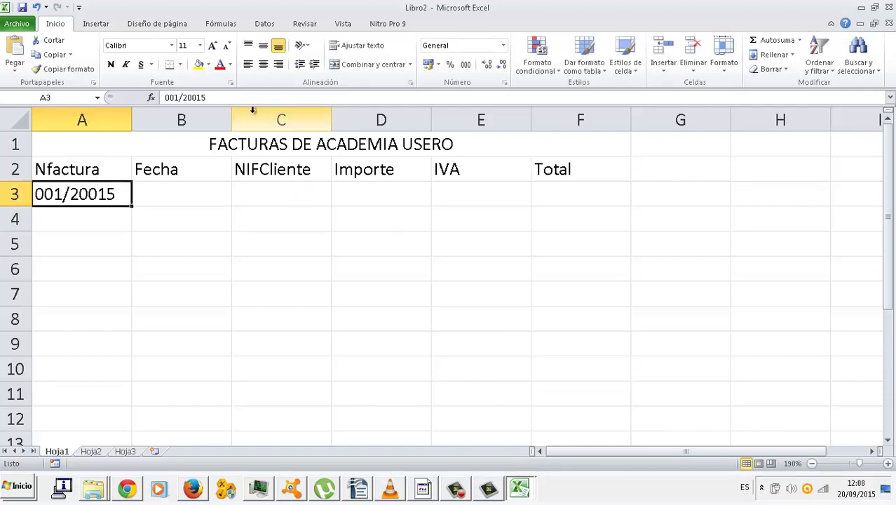
left_click(194, 99)
key("BackSpace")
key("Return")
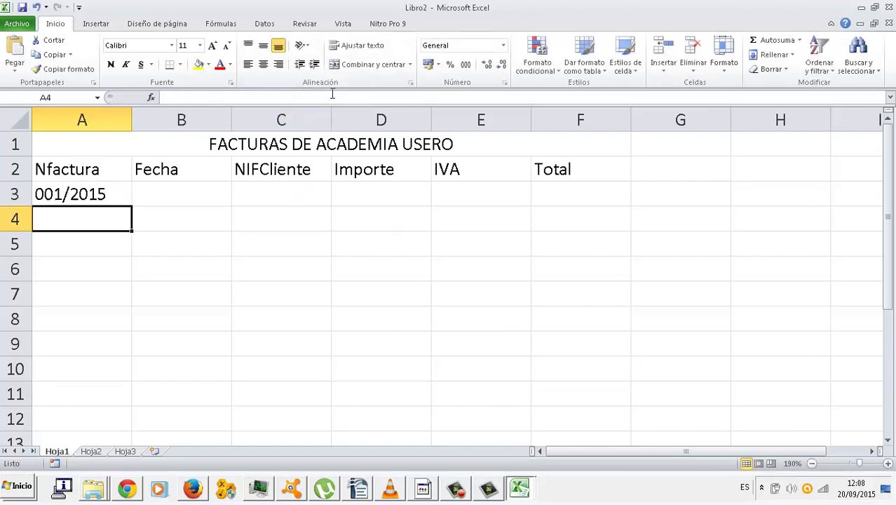
- Enter the invoice numbers 002/2015, 003/2015, 004/2015 and 005/2015 in cells A4 to A7 of the Nfactura column
type("002/2015")
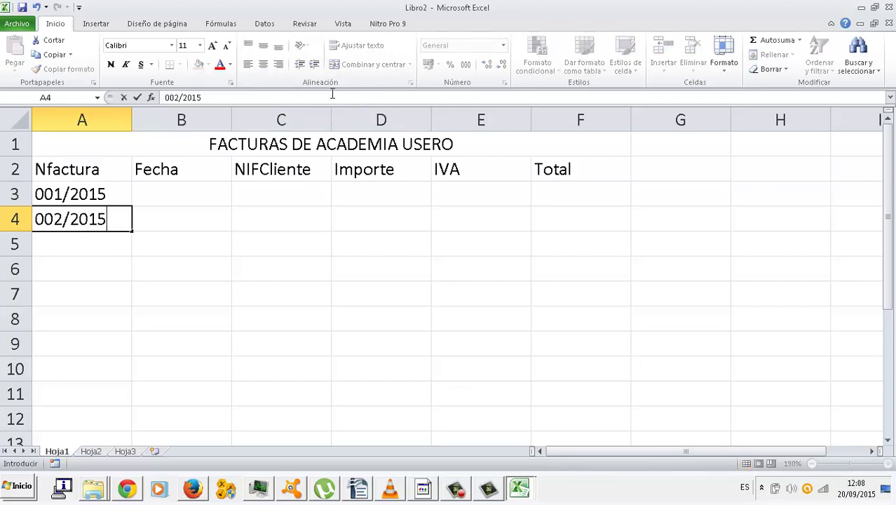
key("Return")
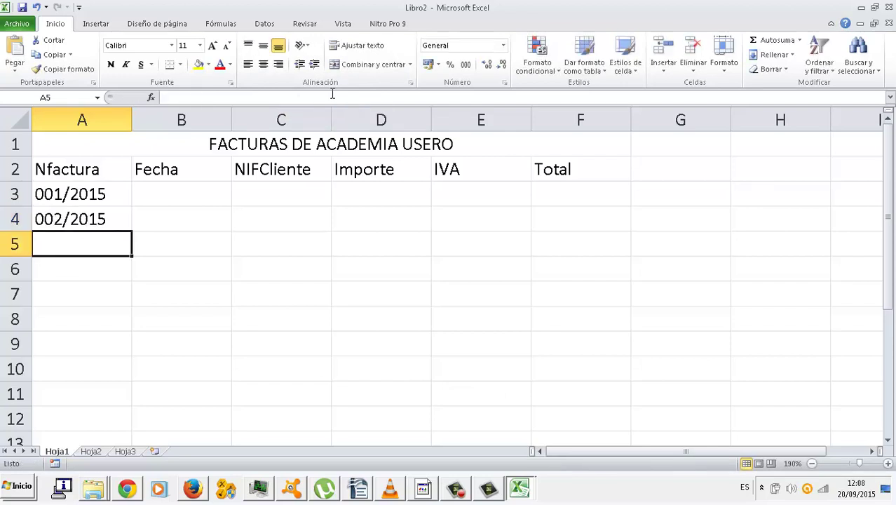
type("003/2015")
key("Return")
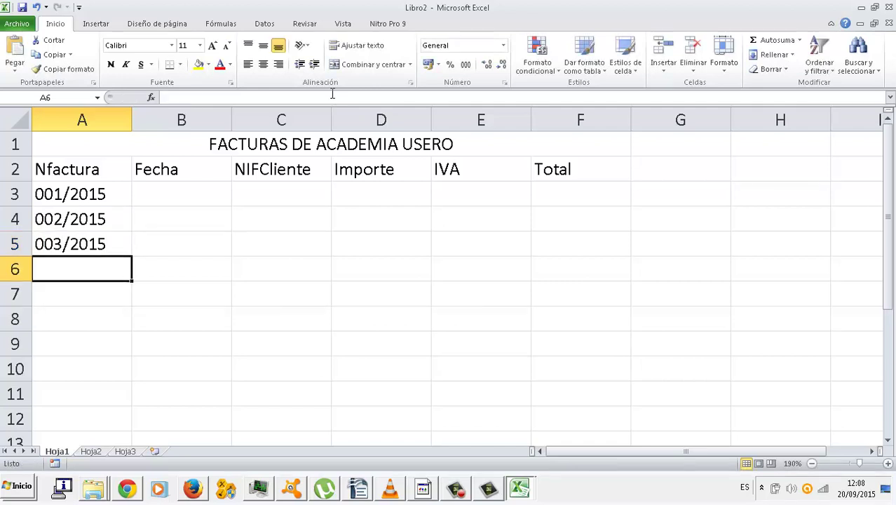
type("004/")
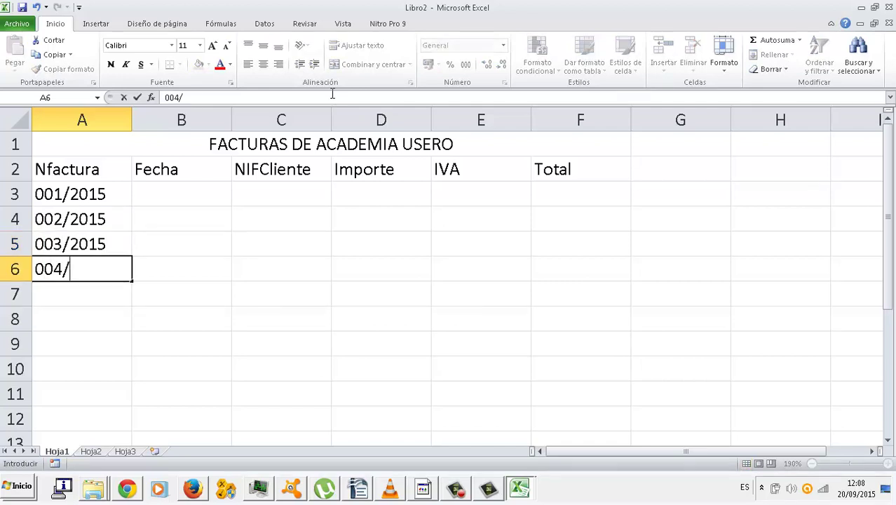
type("2015")
key("Return")
type("00")
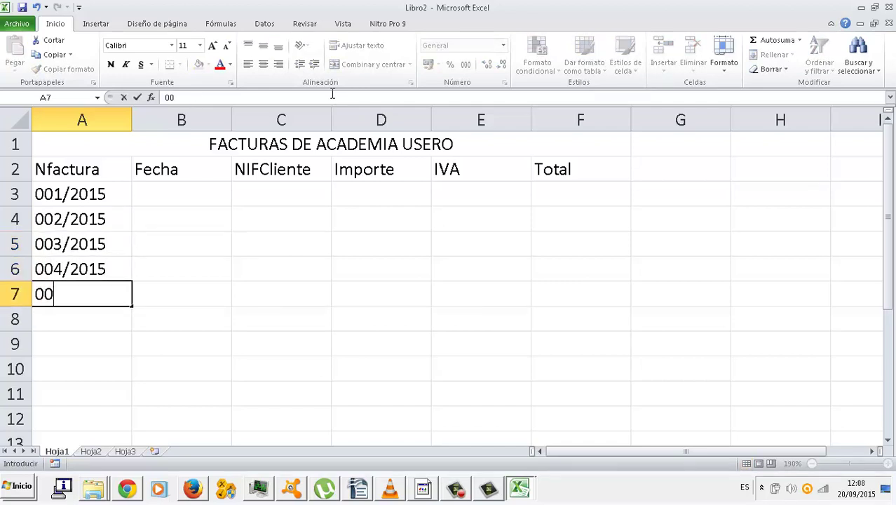
type("5/2015")
key("Up")
- Enter the date 13/02/2015 in cell B3 for the first invoice
key("Up")
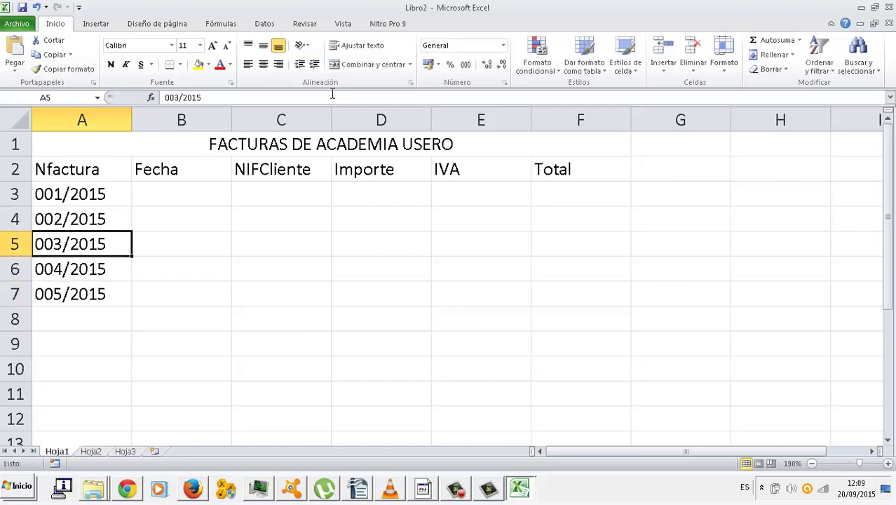
key("Up")
key("Up")
key("Right")
type("/")
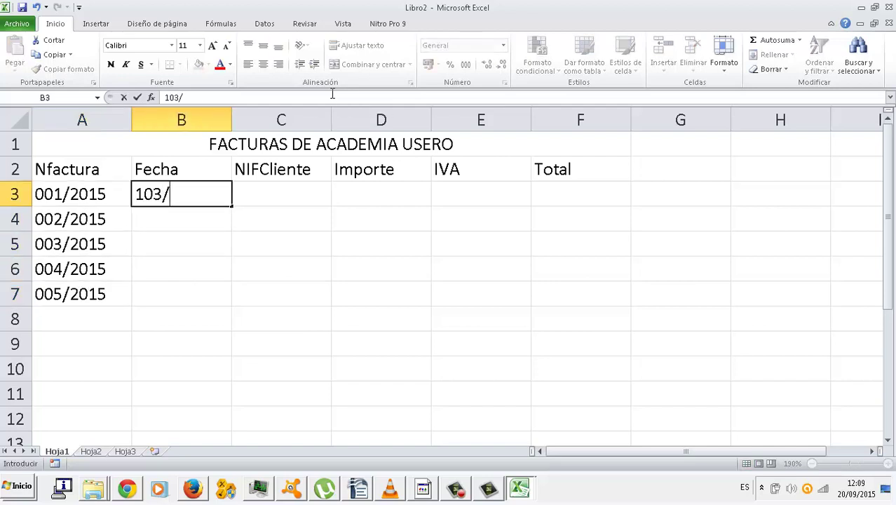
key("BackSpace")
key("BackSpace")
key("BackSpace")
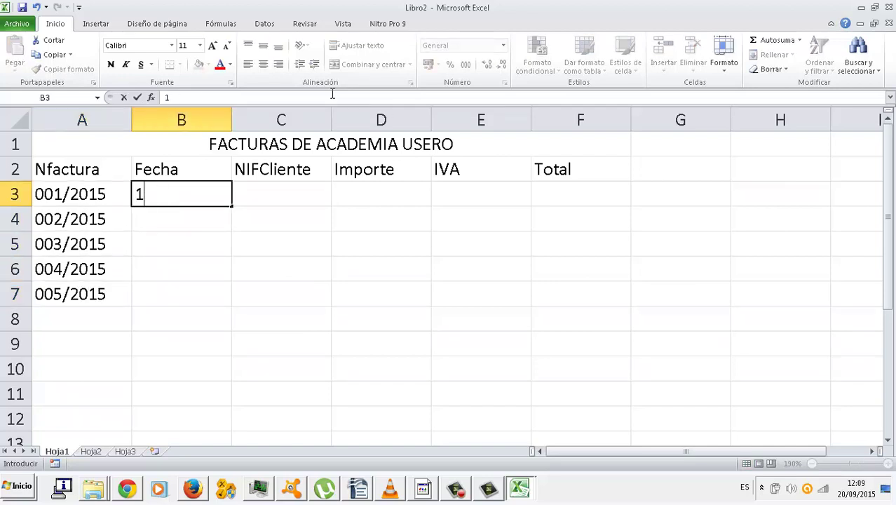
type("3/02/")
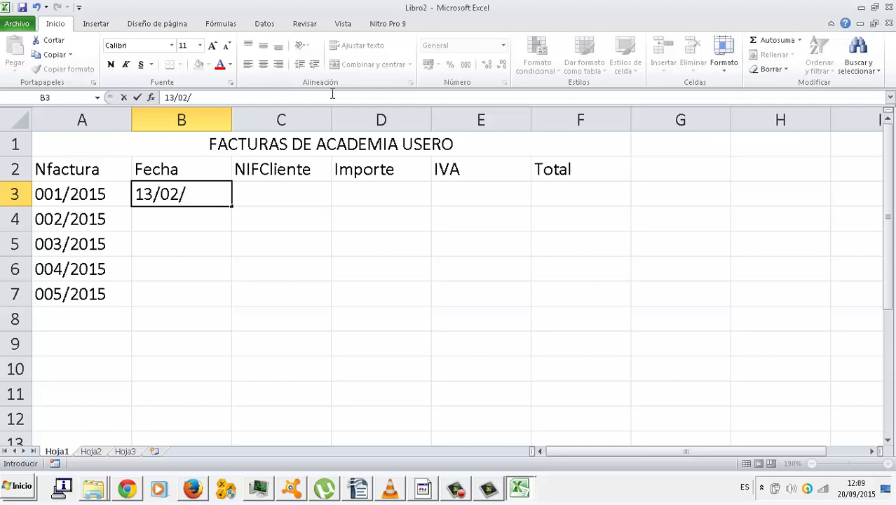
type("15")
key("Return")
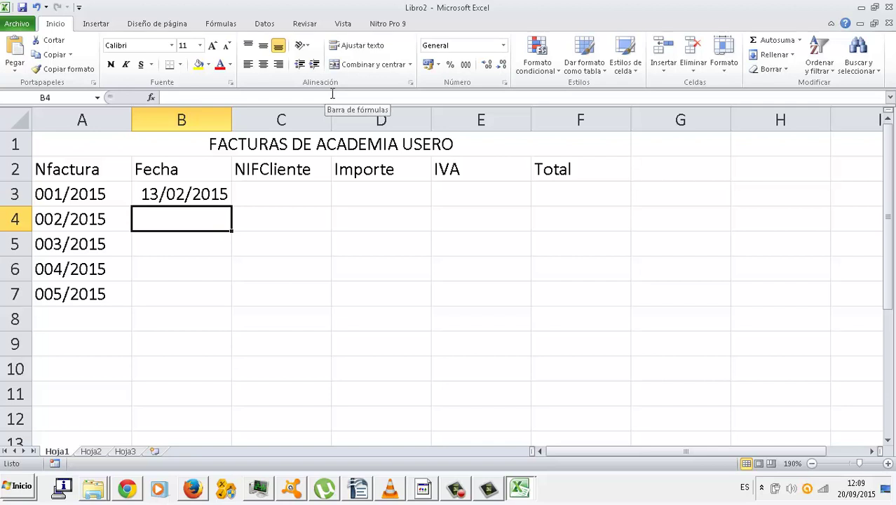
- Enter the dates 17/03/2015, 20/04/2015, 03/05/2015 and 04/06/2015 in cells B4 to B7 of the Fecha column
type("17/03")
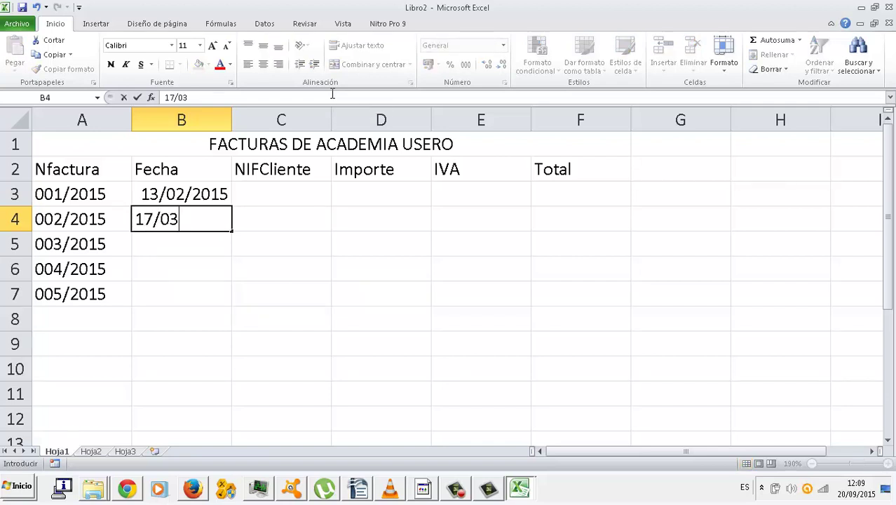
type("/2015")
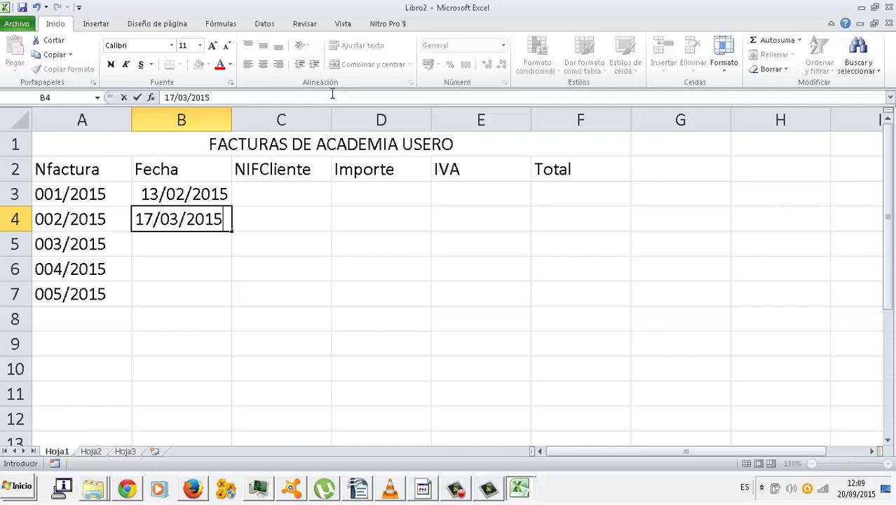
key("Return")
type("20")
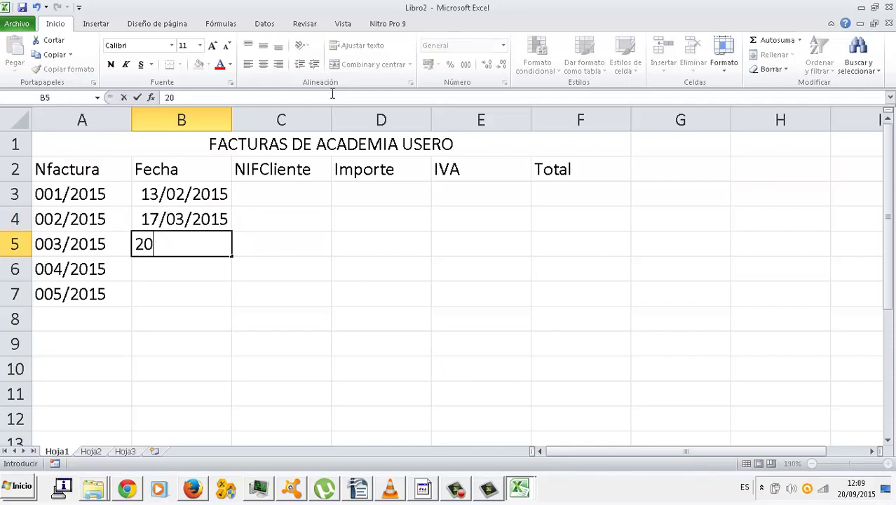
type("/4/2015")
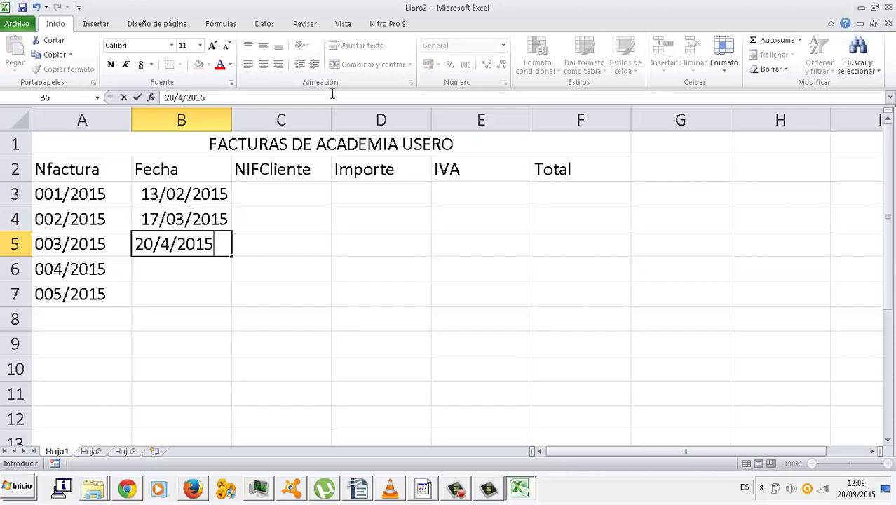
key("Return")
type("3/05/20")
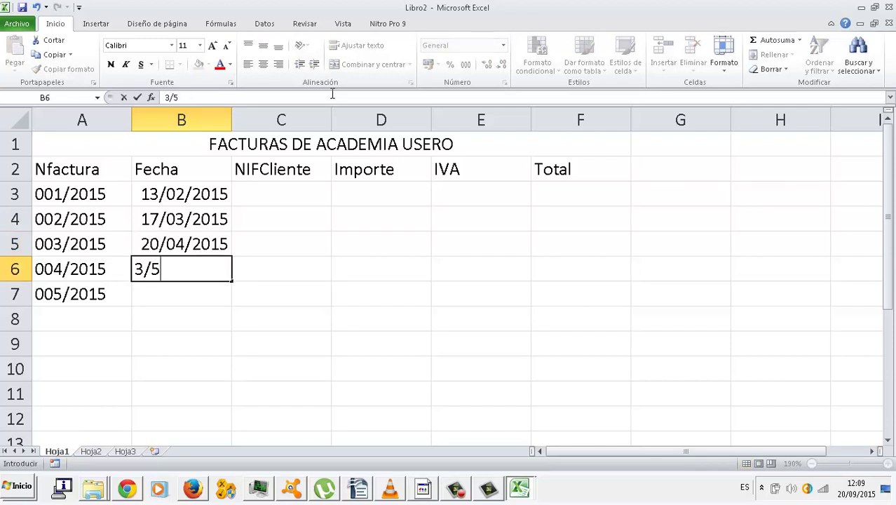
type("15")
key("Return")
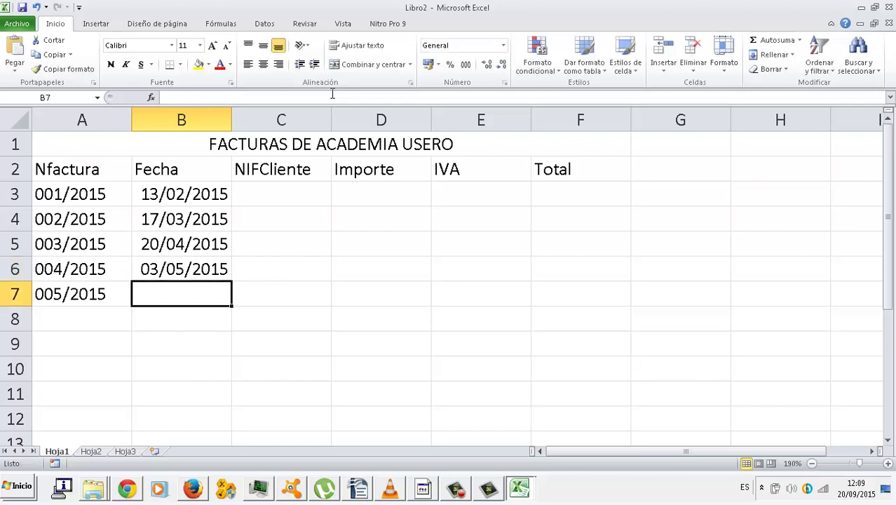
type("4/6/2015")
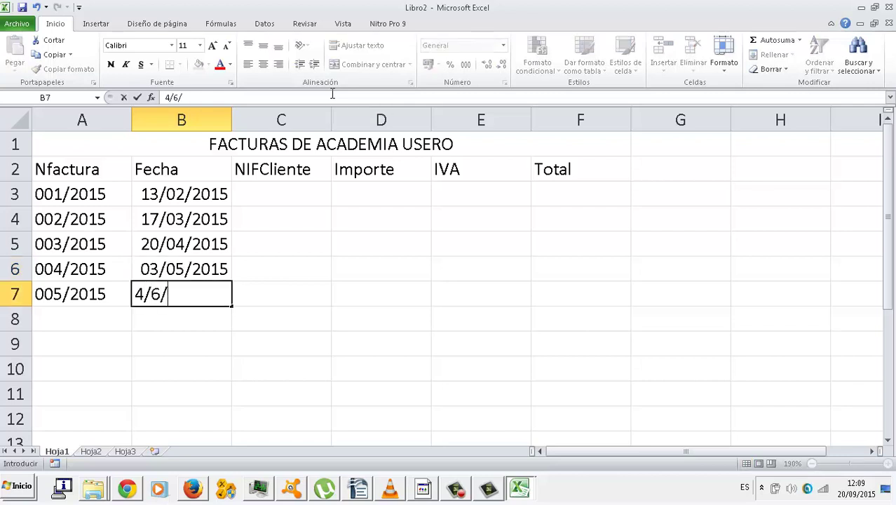
key("Up")
- Enter the first client's tax ID number in cell C3 under the NIFCliente heading
key("Up")
key("Up")
key("Up")
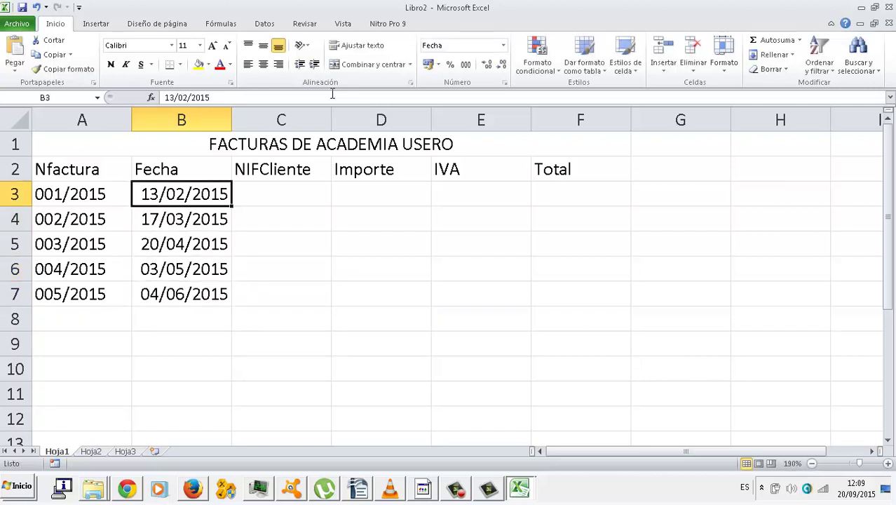
key("Right")
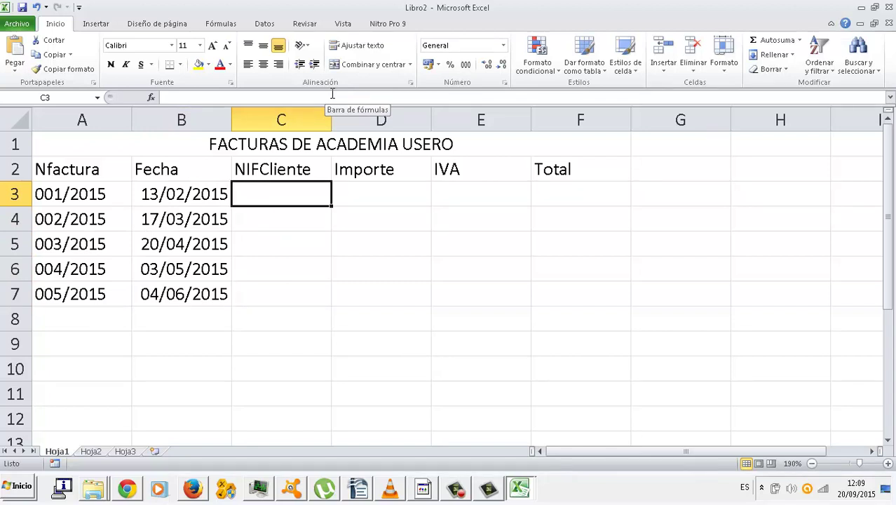
type("0")
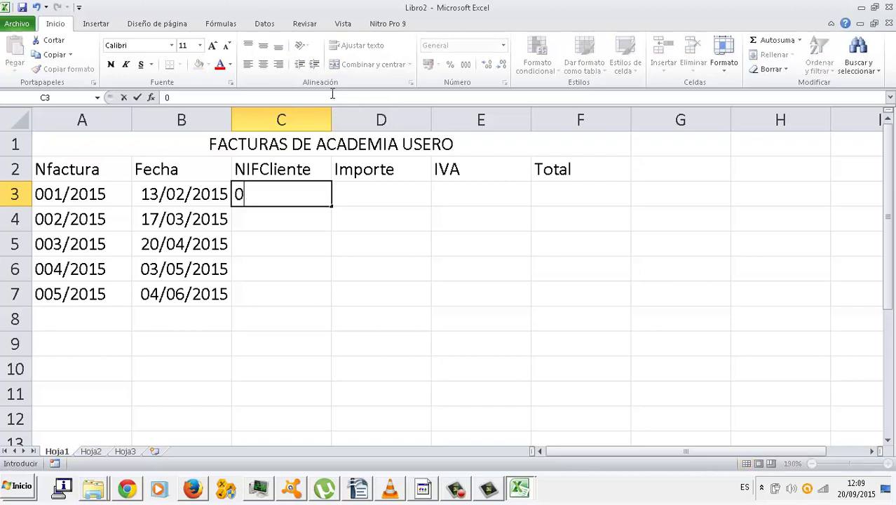
type("0000000A")
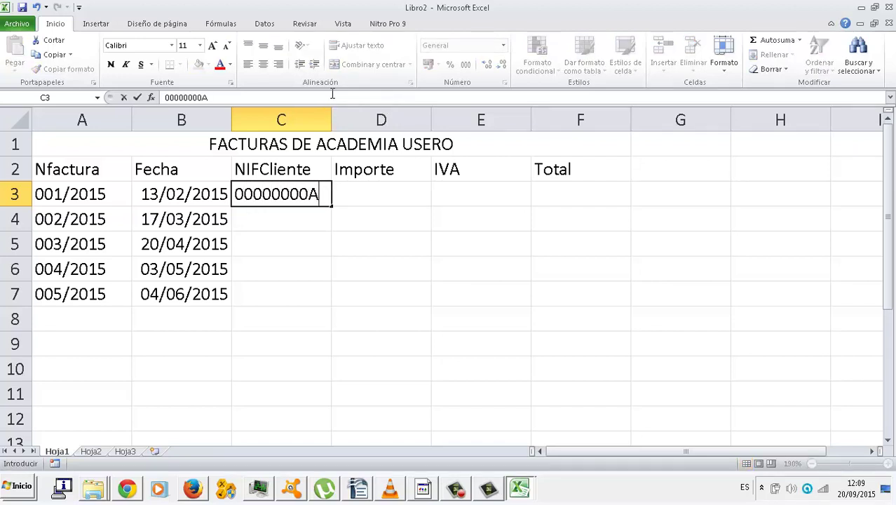
key("Return")
- Enter the second client's tax ID number in cell C4 of the NIFCliente column
type("101111111")
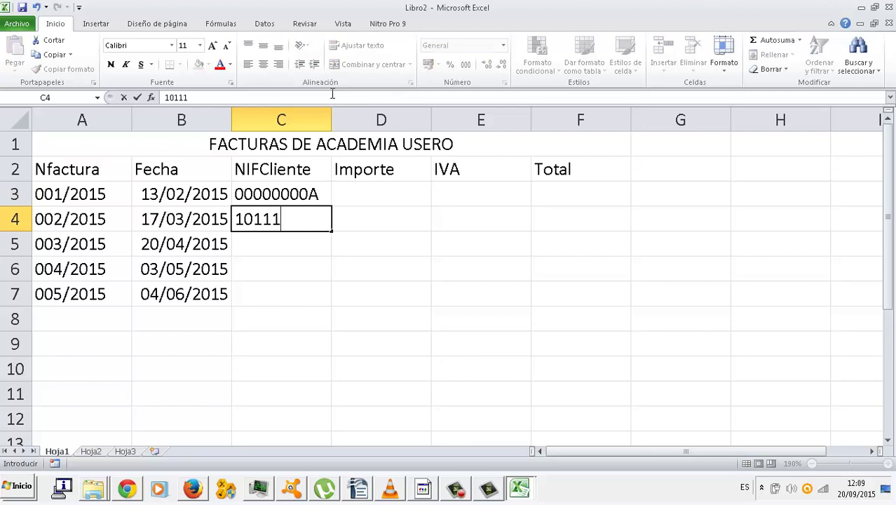
key("BackSpace")
key("BackSpace")
key("BackSpace")
key("BackSpace")
key("BackSpace")
key("BackSpace")
key("BackSpace")
key("BackSpace")
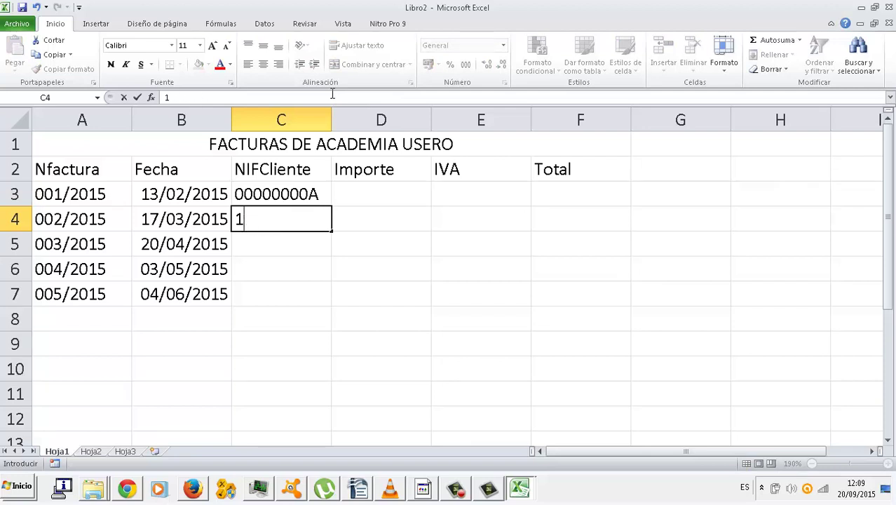
type("1111111")
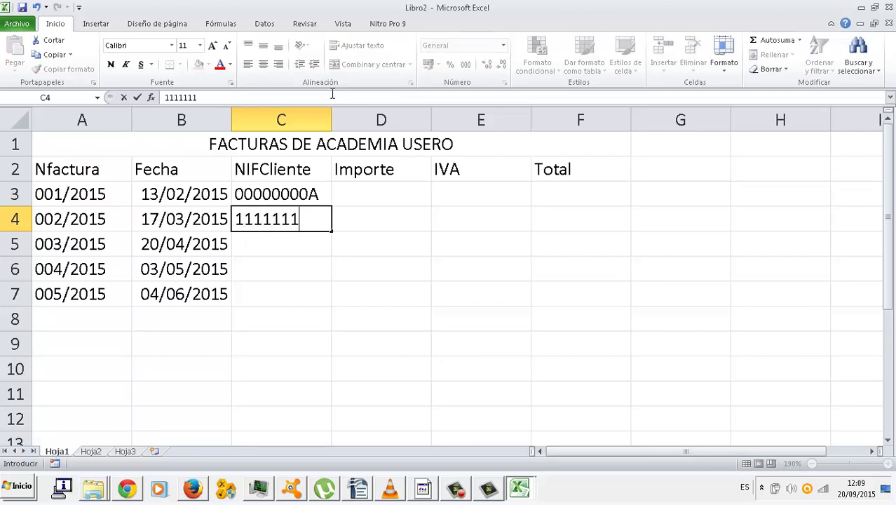
type("B")
key("Return")
- Enter the remaining three clients' tax ID numbers in cells C5 to C7 of the NIFCliente column
type("22222222C")
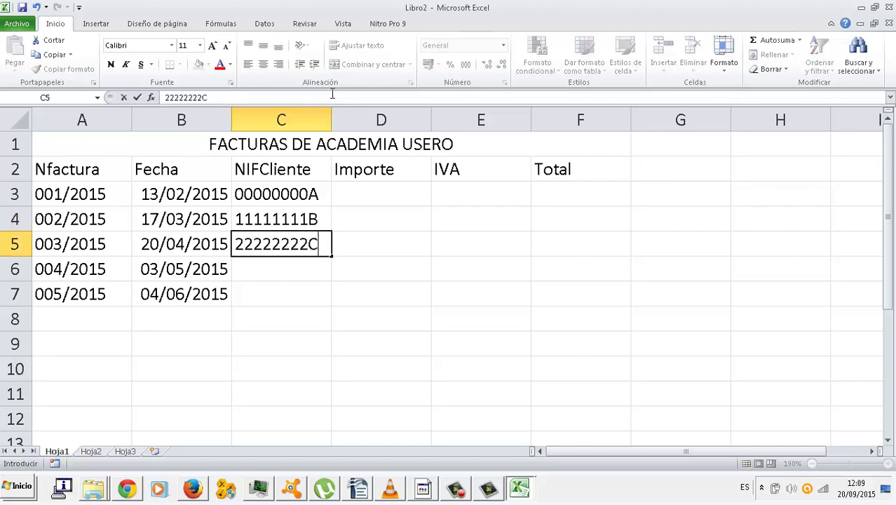
key("Return")
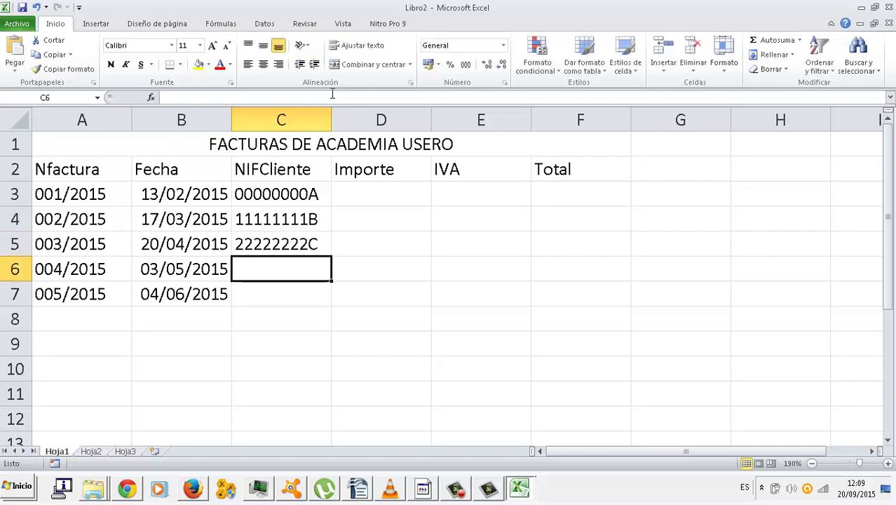
type("33333333D")
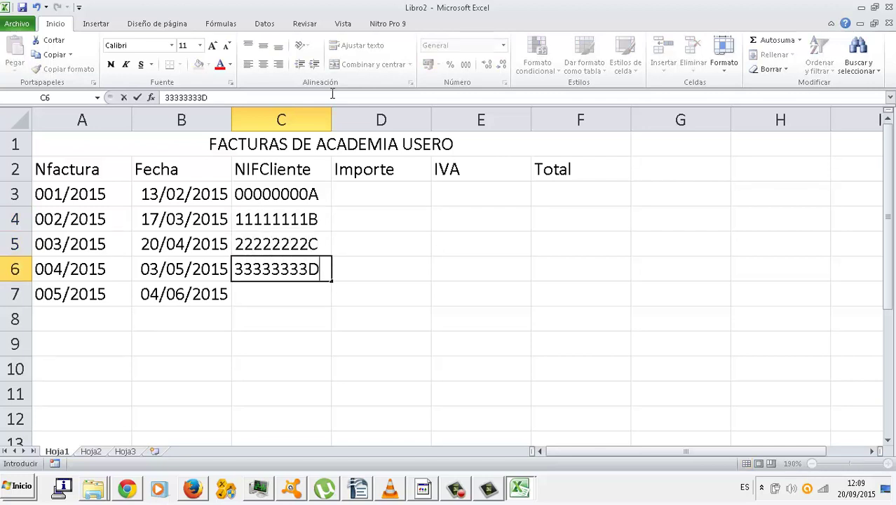
key("Return")
type("44444444E")
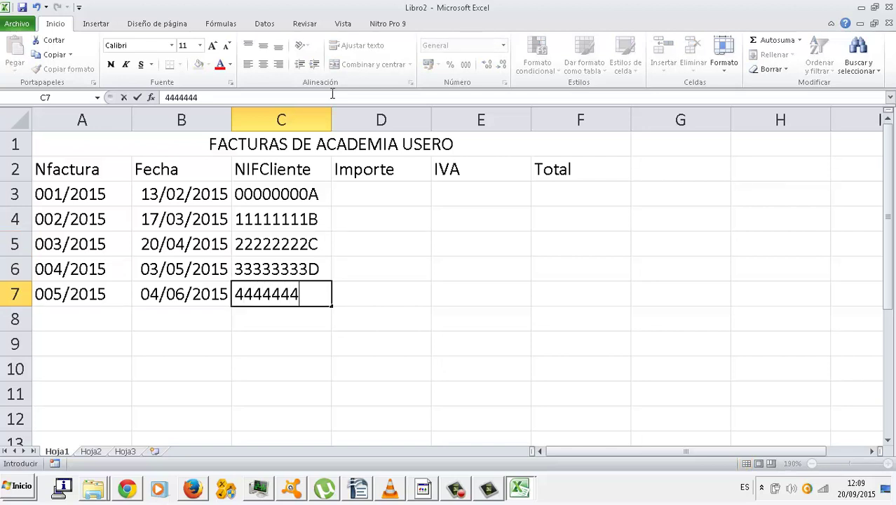
key("Right")
- Enter the amounts 150, 200 and 300 in cells D3 to D5 of the Importe column
key("Up")
key("Up")
key("Up")
key("Up")
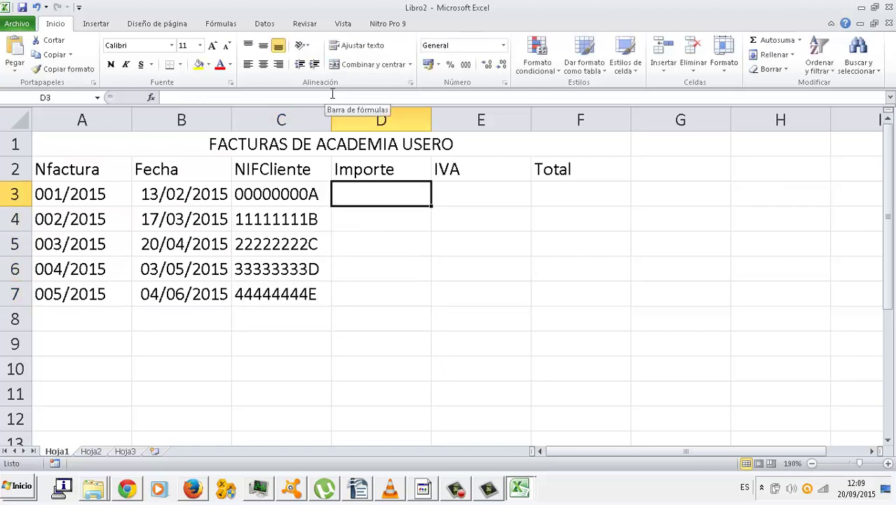
type("150")
key("Return")
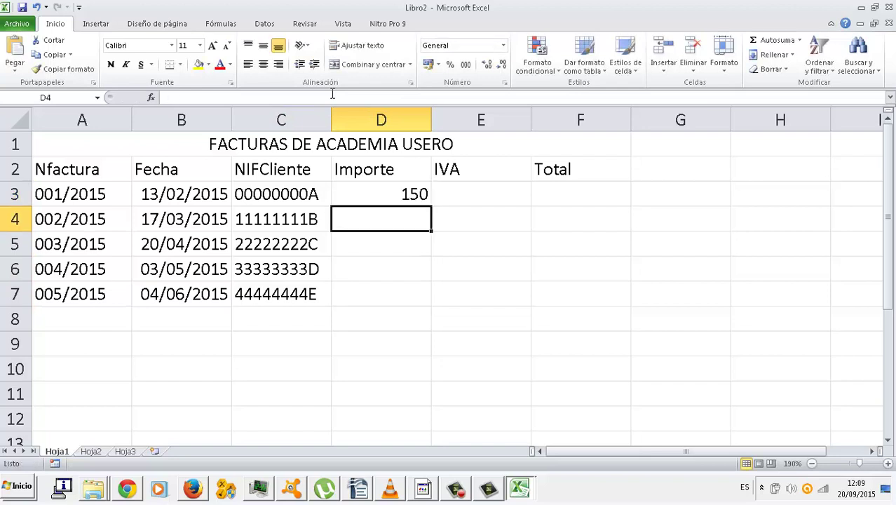
type("200")
key("Return")
type("300")
key("Return")
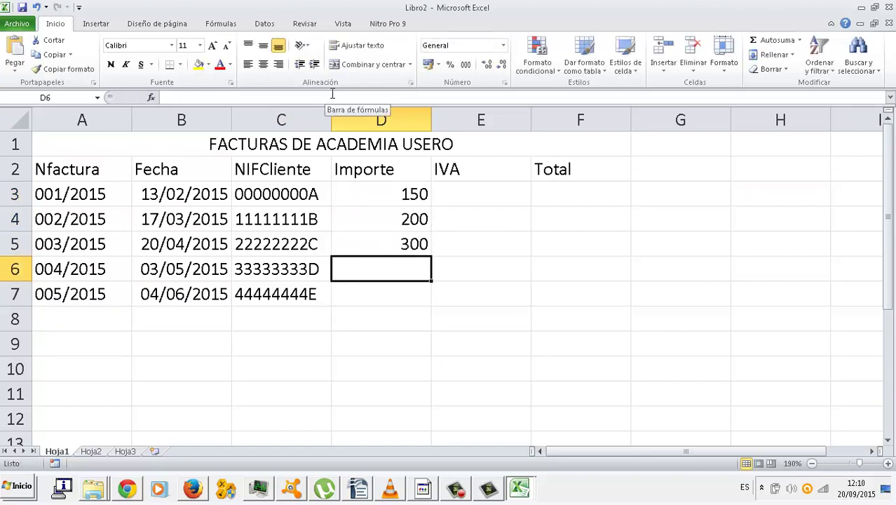
- Enter the amounts 800 and 900 in cells D6 and D7, and select cell E3 under the IVA heading
type("800")
key("Return")
type("900")
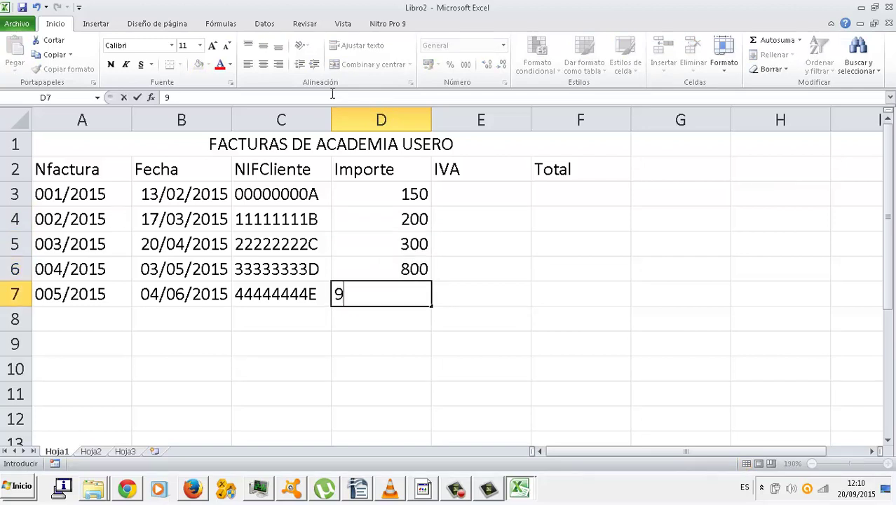
key("Up")
key("Up")
key("Up")
key("Up")
key("Right")
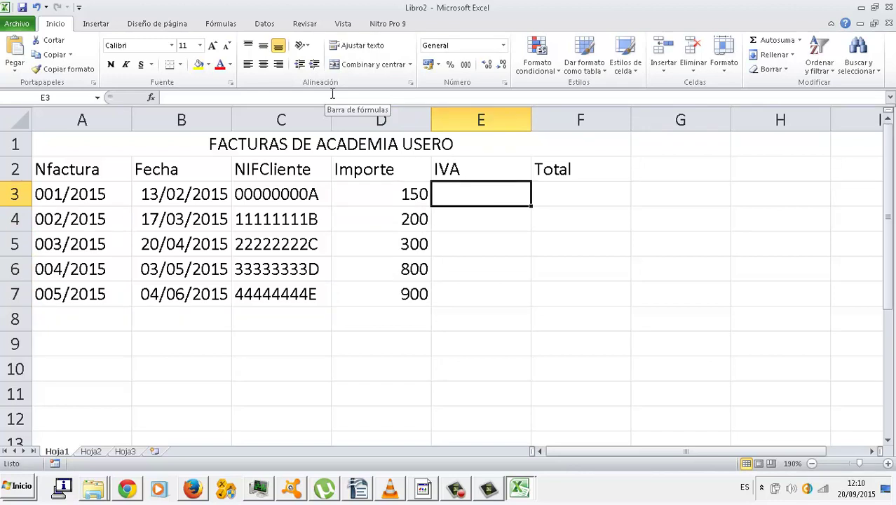
- Enter 0,21 in cells E3 to E5 of the IVA column
type("0,")
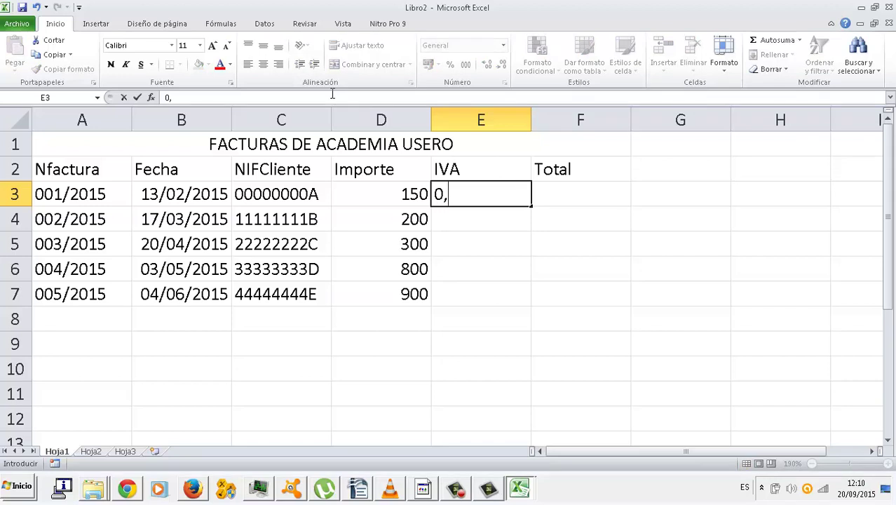
type("21")
key("Return")
type("0,2")
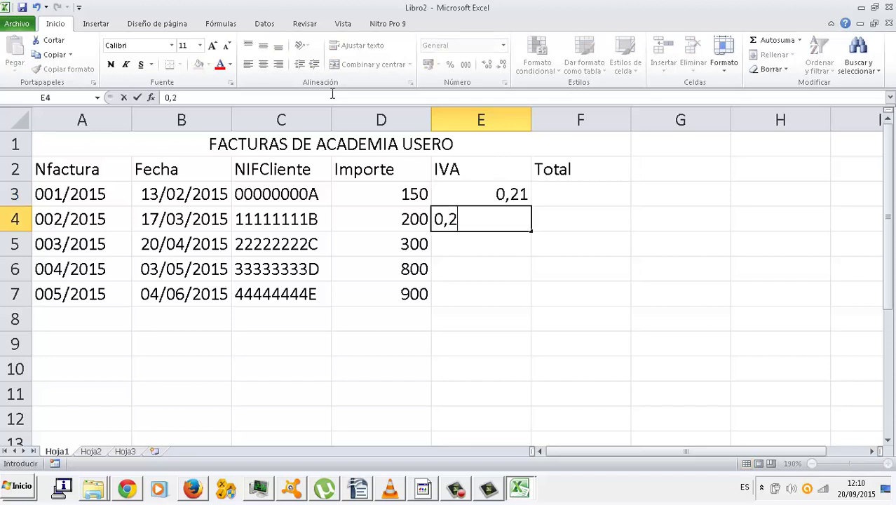
type("1")
key("Return")
type("0,21")
key("Return")
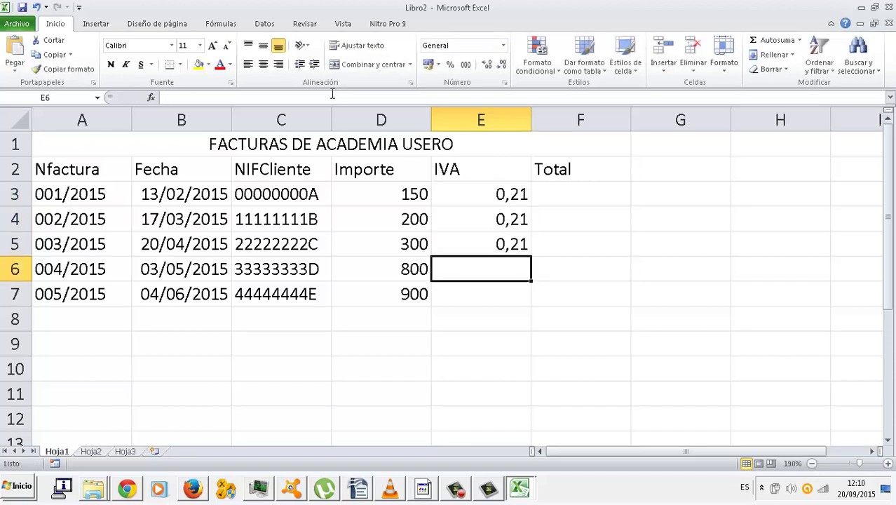
- Enter 0,21 in cells E6 and E7 of the IVA column, and select cell F3 under the Total heading
type("0,21")
key("Return")
type("0,21")
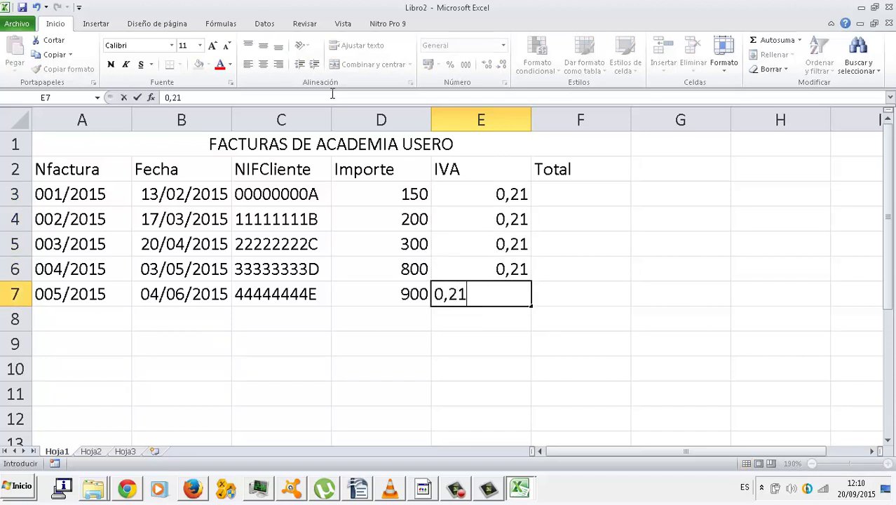
key("Up")
key("Up")
key("Up")
key("Up")
key("Right")
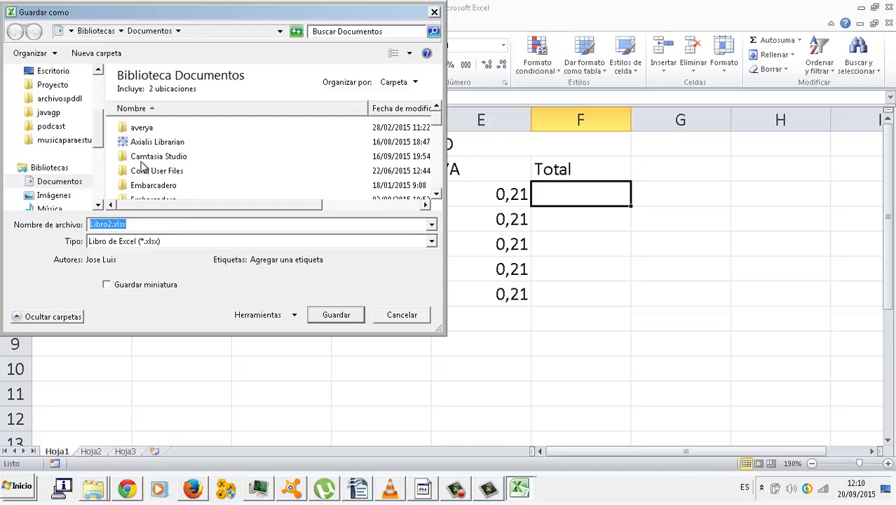
- Save the workbook in Documents as FORMATOMANUALEXCEL and select the merged title in row 1
type("FORMATOMANUALEXCEL")
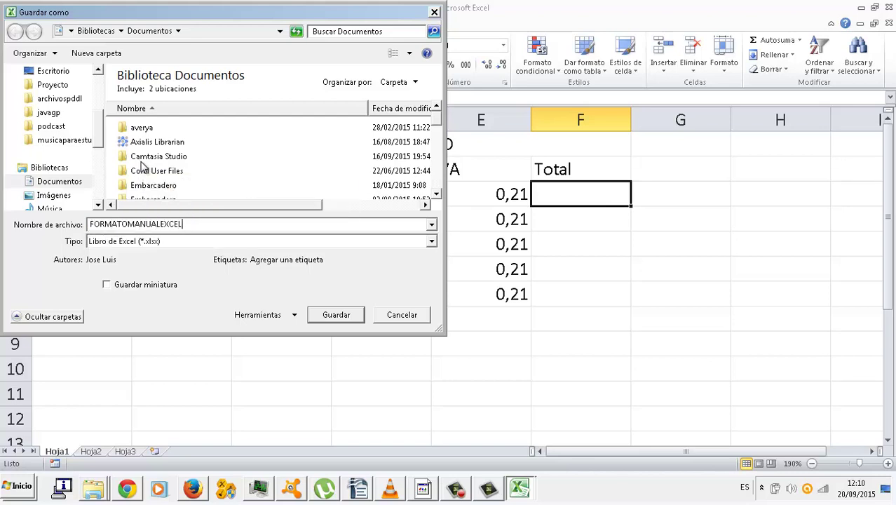
key("Return")
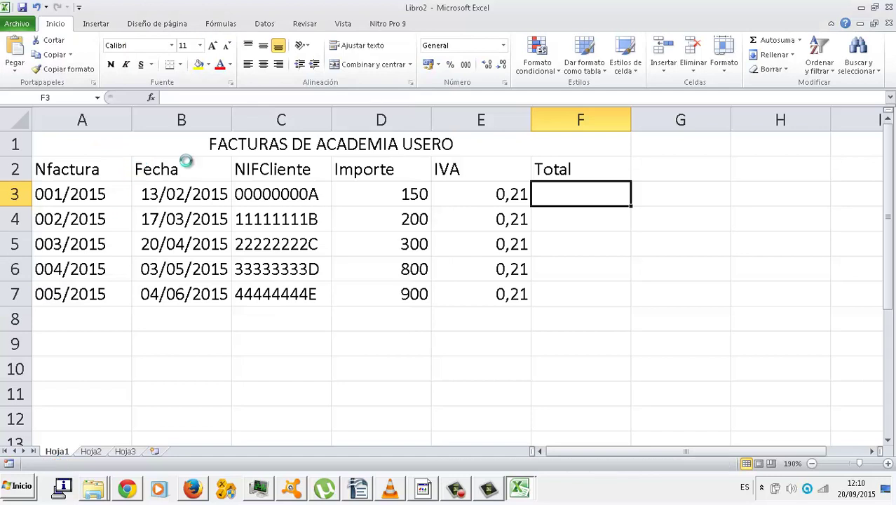
left_click(130, 139)
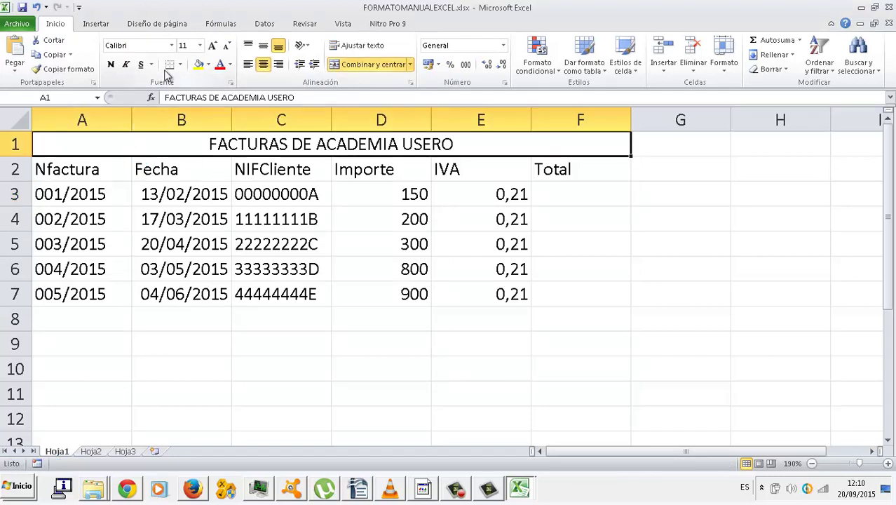
- Check the print preview of the unformatted invoice list and return to the worksheet
left_click(63, 69)
left_click(25, 26)
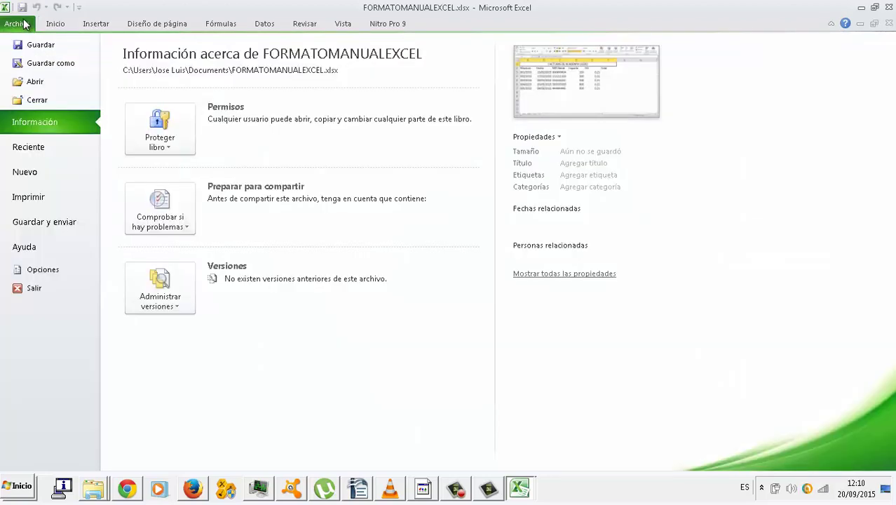
left_click(55, 24)
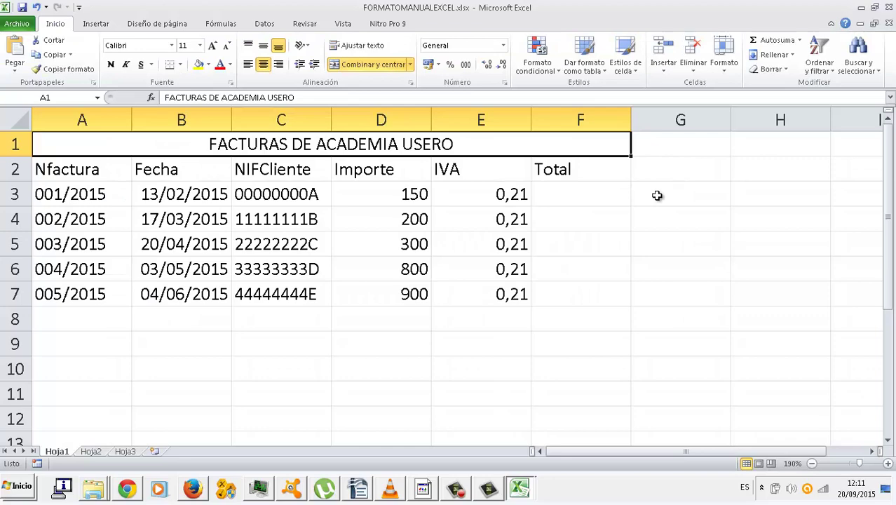
left_click(15, 25)
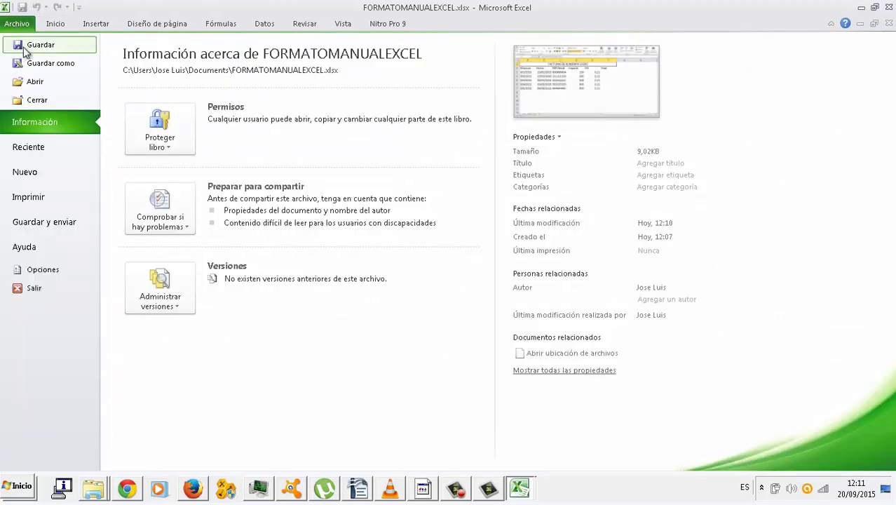
left_click(58, 202)
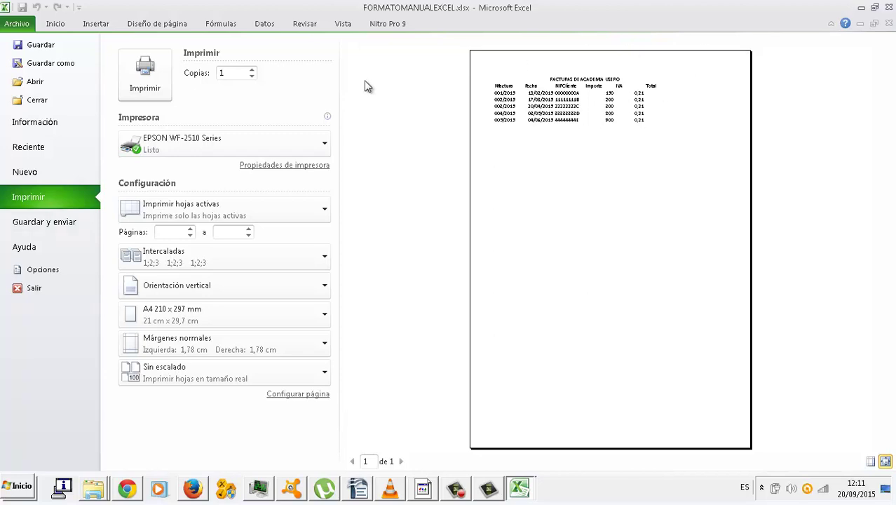
left_click(55, 26)
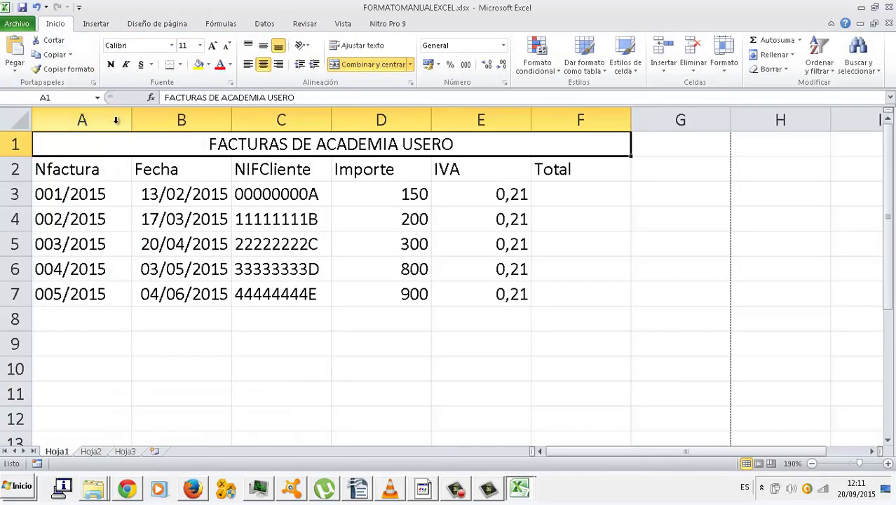
- Format the title FACTURAS DE ACADEMIA USERO in the Adobe Fan Heiti Std B font at size 18
left_click(171, 45)
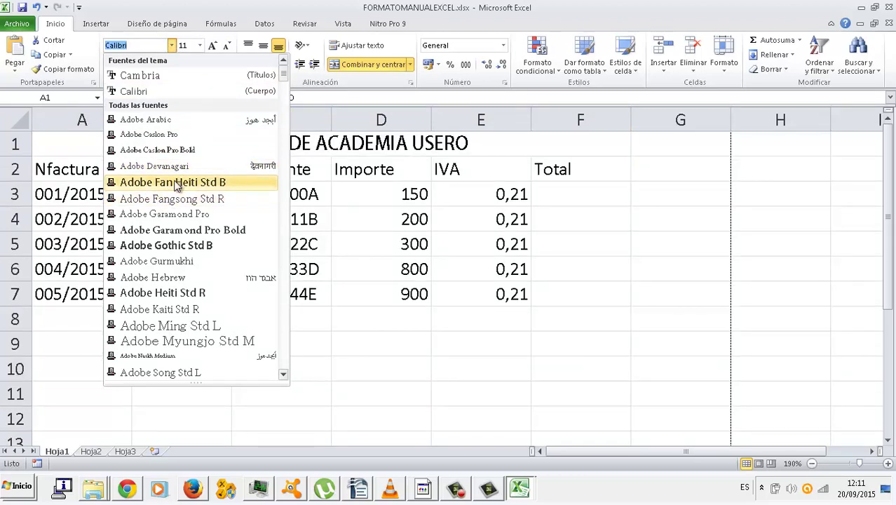
left_click(176, 183)
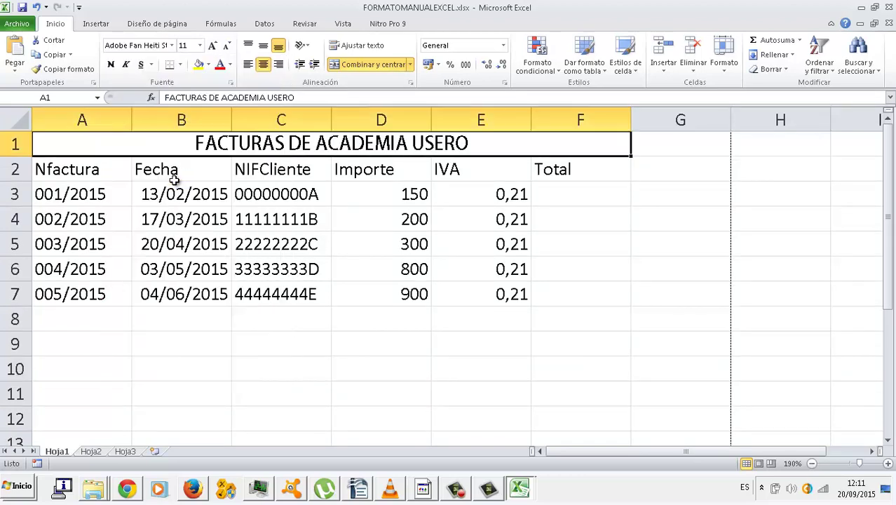
left_click(214, 45)
left_click(214, 46)
left_click(214, 45)
left_click(214, 45)
- Give the title a dark blue font colour and a light orange fill
left_click(230, 65)
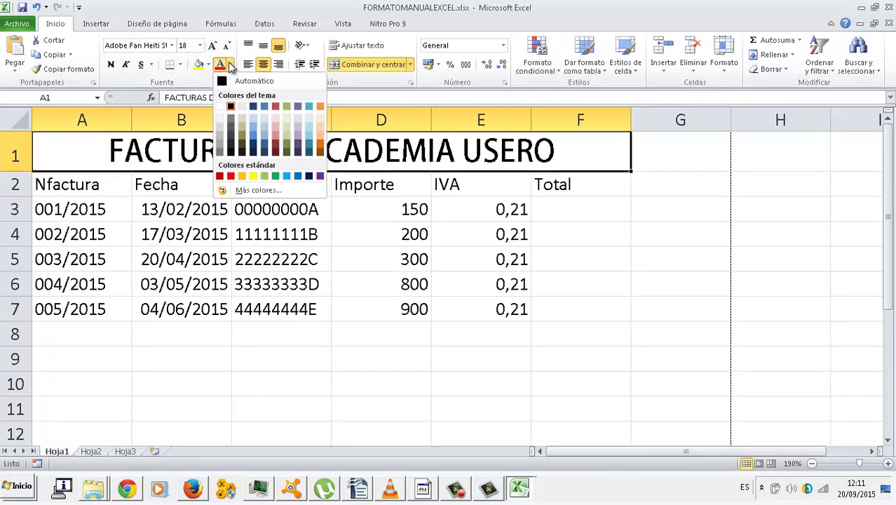
left_click(253, 141)
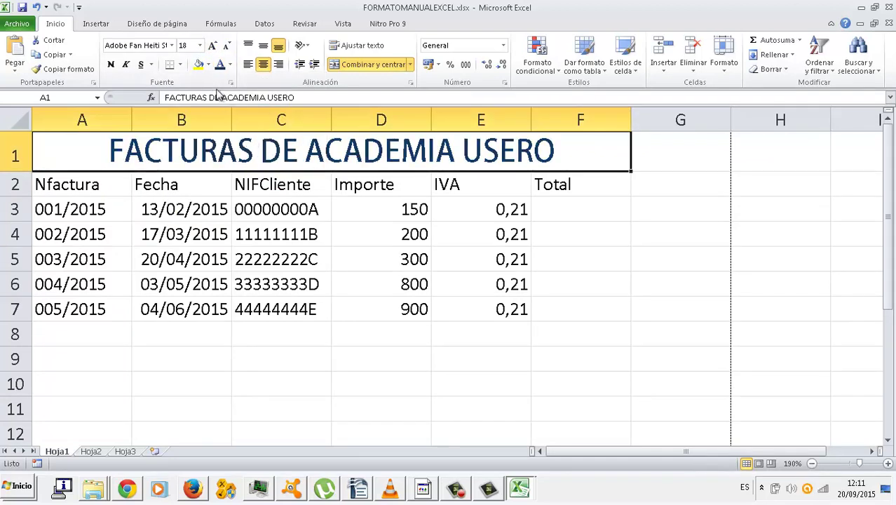
left_click(209, 64)
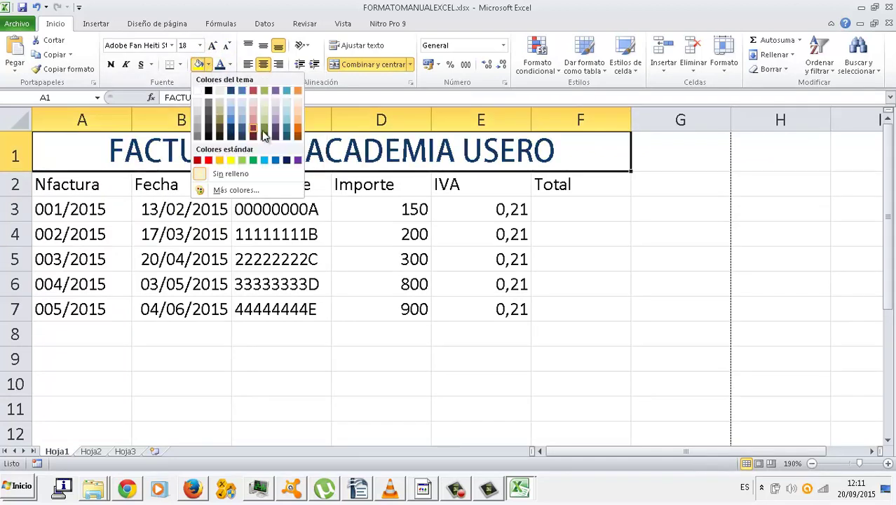
left_click(299, 125)
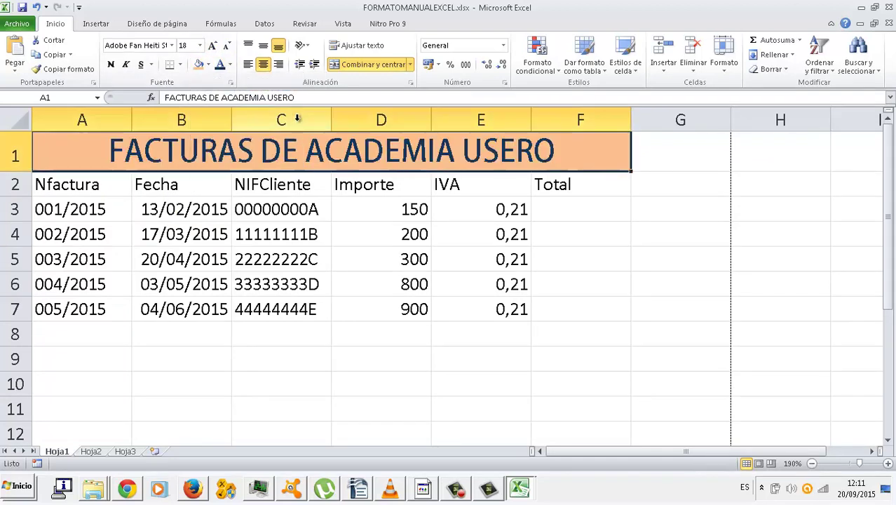
left_click(241, 184)
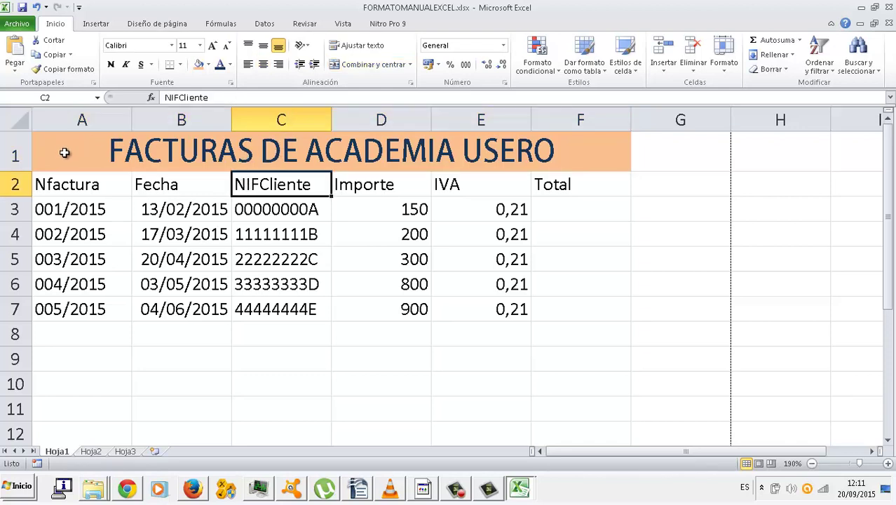
- Apply all borders to the invoice table A1:F7, plus a thick box border around its outside
left_click_drag(68, 150, 391, 309)
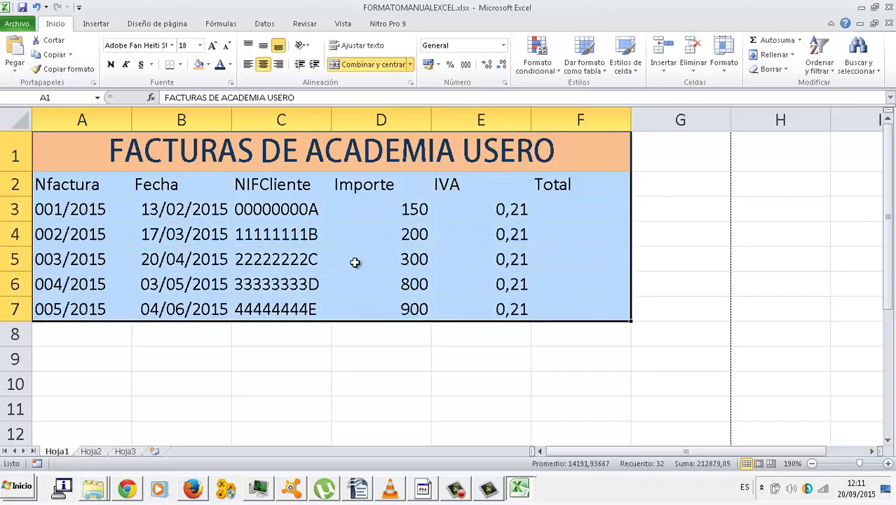
left_click(182, 65)
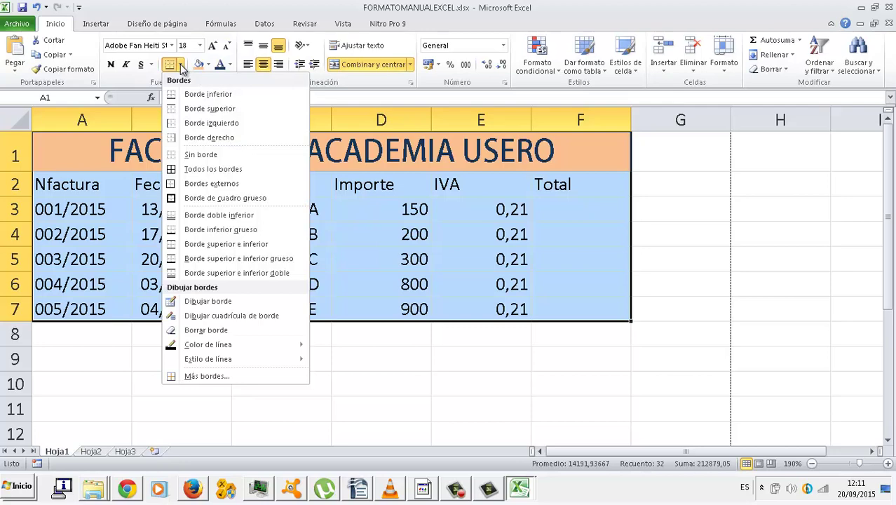
left_click(200, 198)
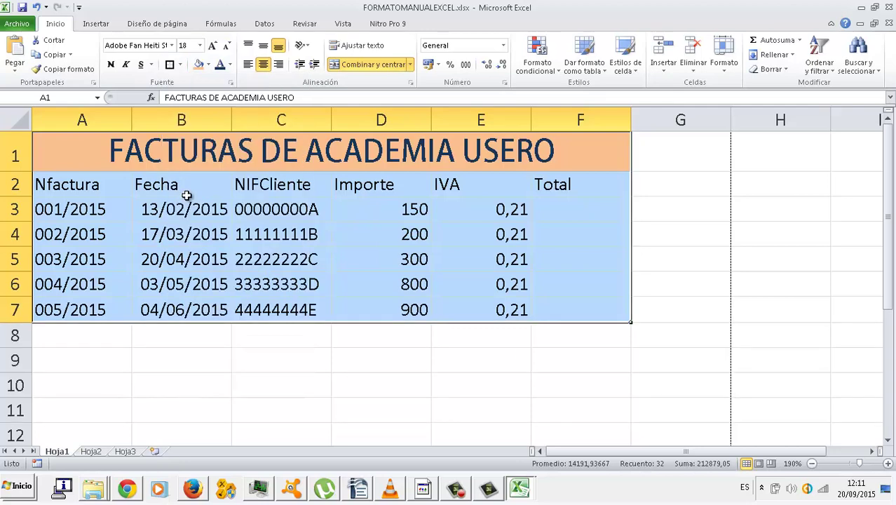
left_click(182, 65)
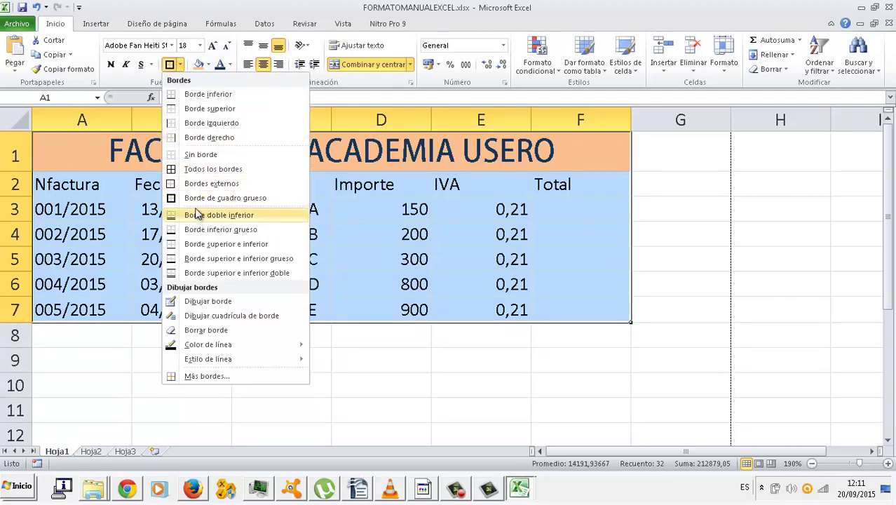
left_click(214, 169)
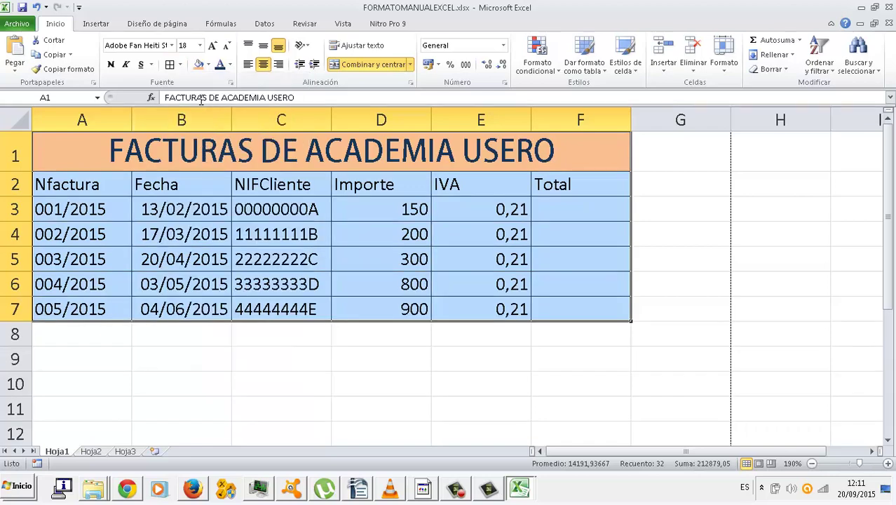
left_click(180, 65)
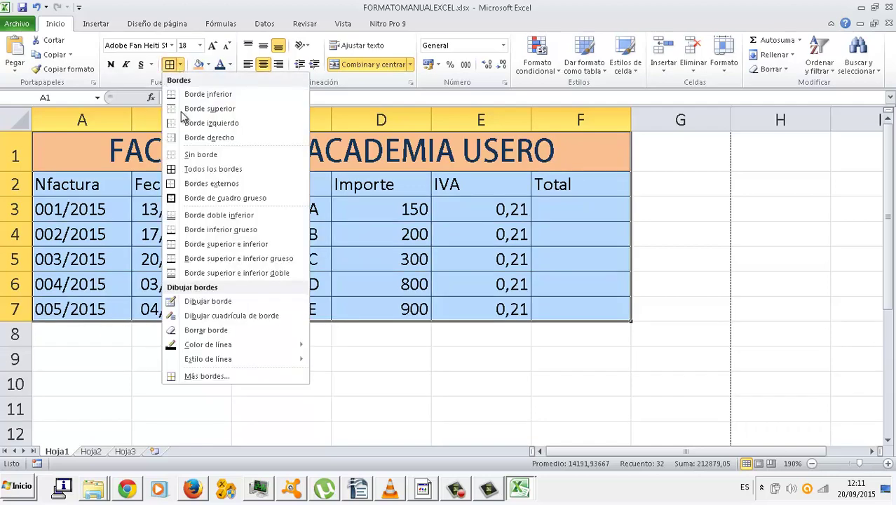
left_click(204, 199)
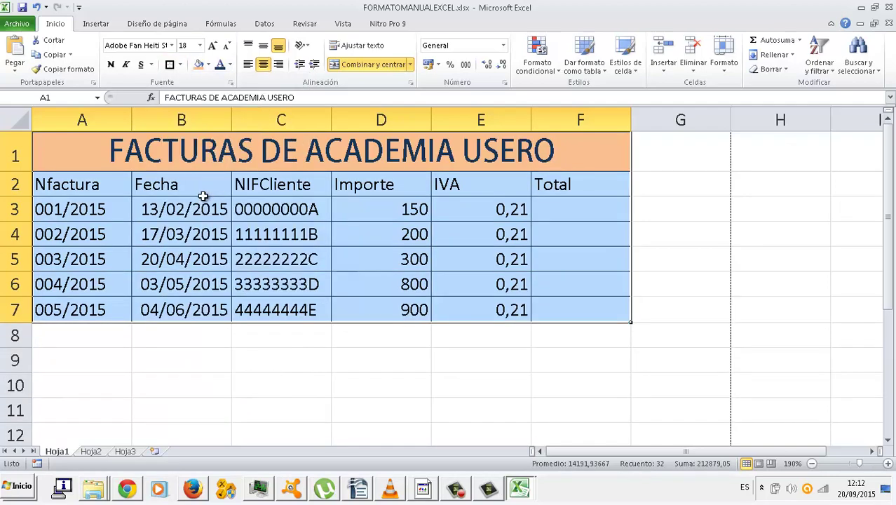
- Set the border line colour to light purple and draw an outline around the invoice table A1:F7
left_click(180, 65)
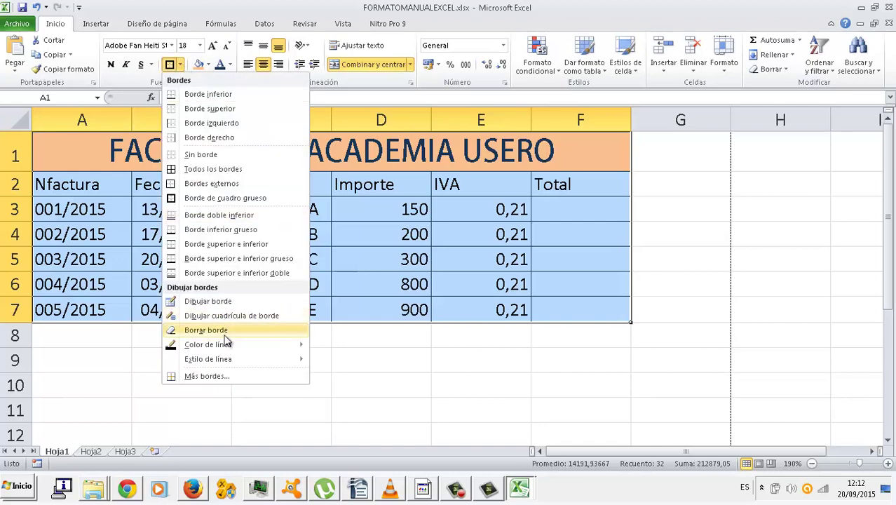
mouse_move(228, 344)
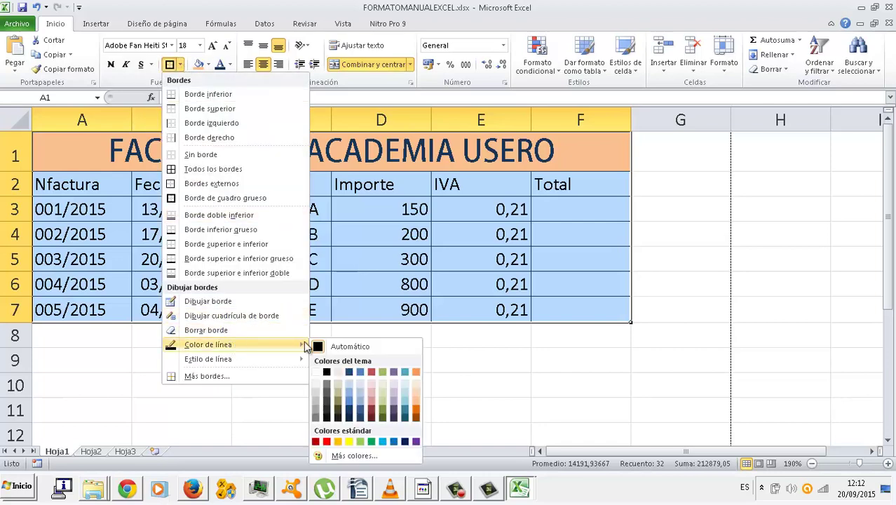
left_click(394, 384)
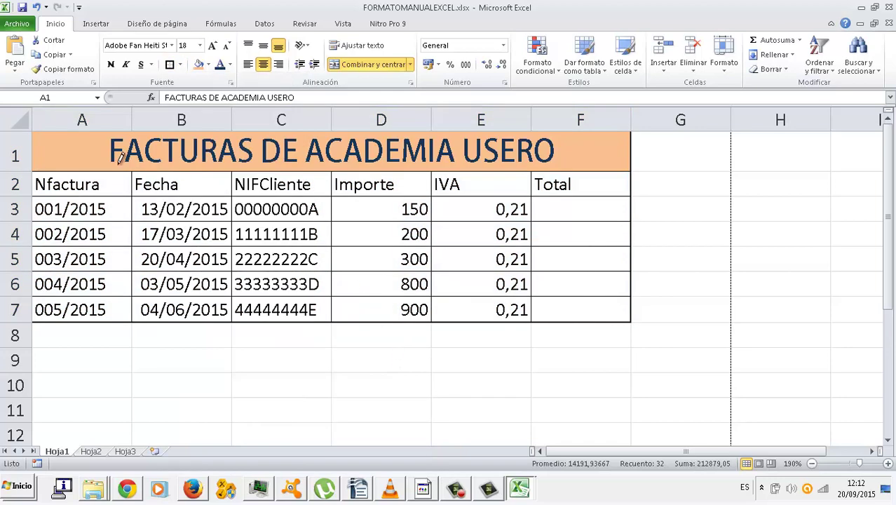
mouse_move(76, 317)
left_mouse_down()
mouse_move(415, 295)
mouse_move(602, 300)
mouse_move(636, 276)
mouse_move(633, 149)
left_mouse_up()
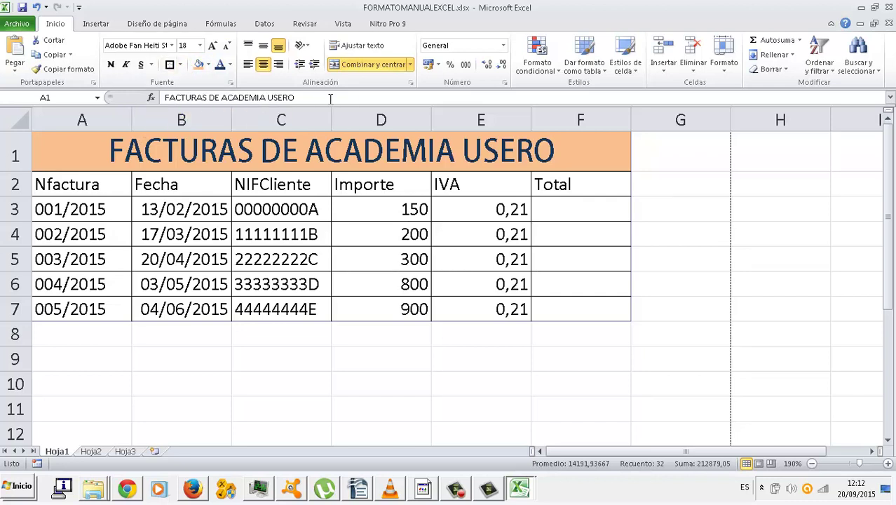
key("ctrl+e")
left_click(202, 175)
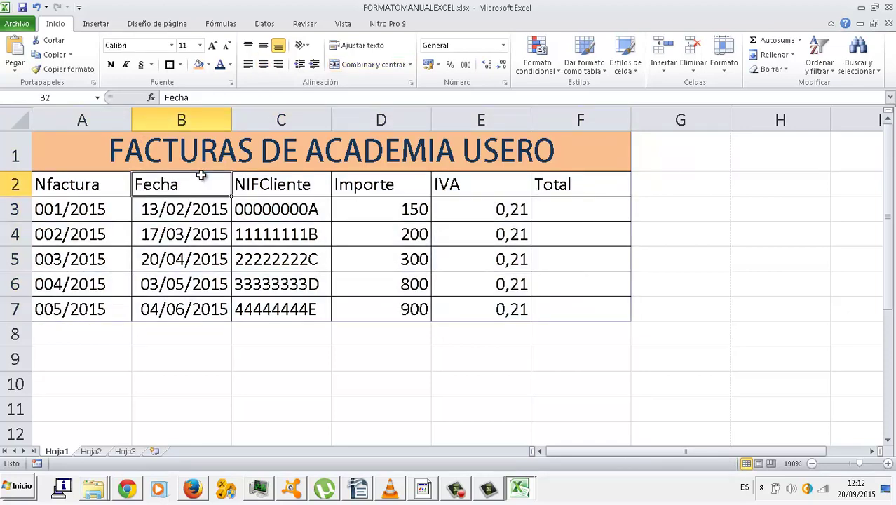
- Check the print preview of the bordered invoice table and return to the worksheet
left_click(17, 23)
left_click(28, 197)
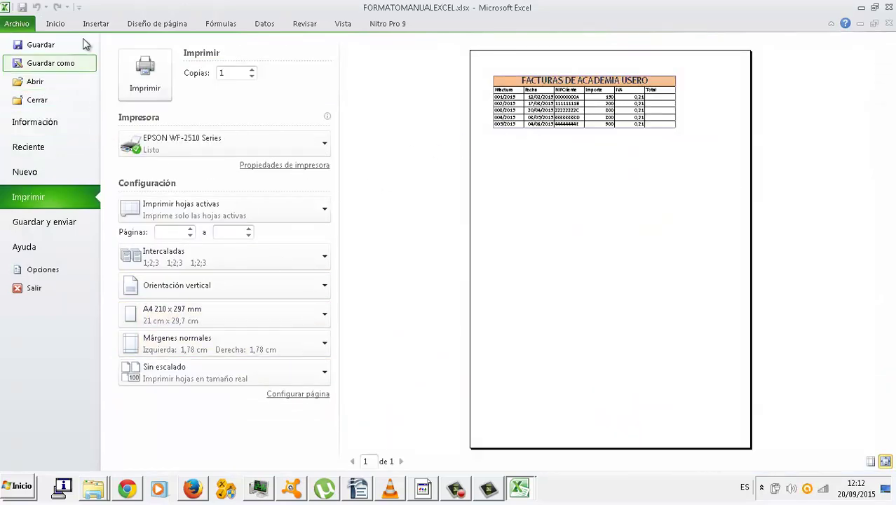
left_click(52, 25)
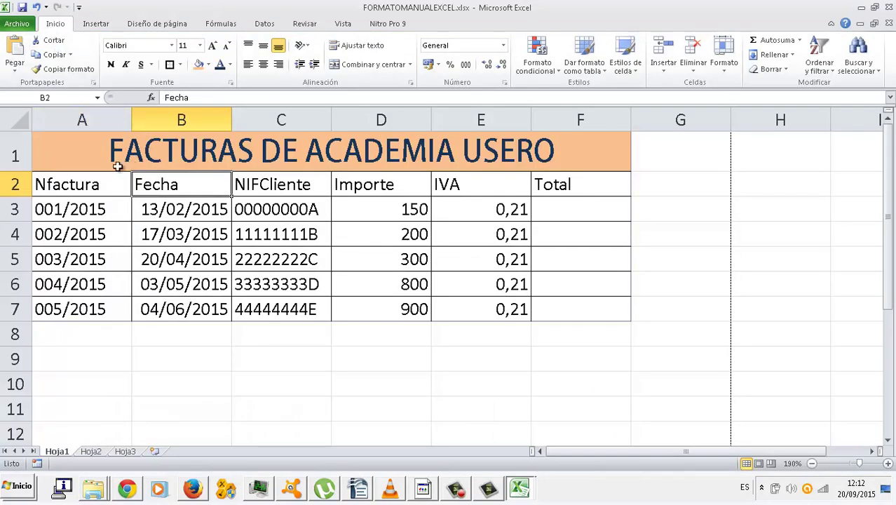
- Set the font of the header row A2:F2 to Arial Narrow
left_click_drag(96, 184, 566, 184)
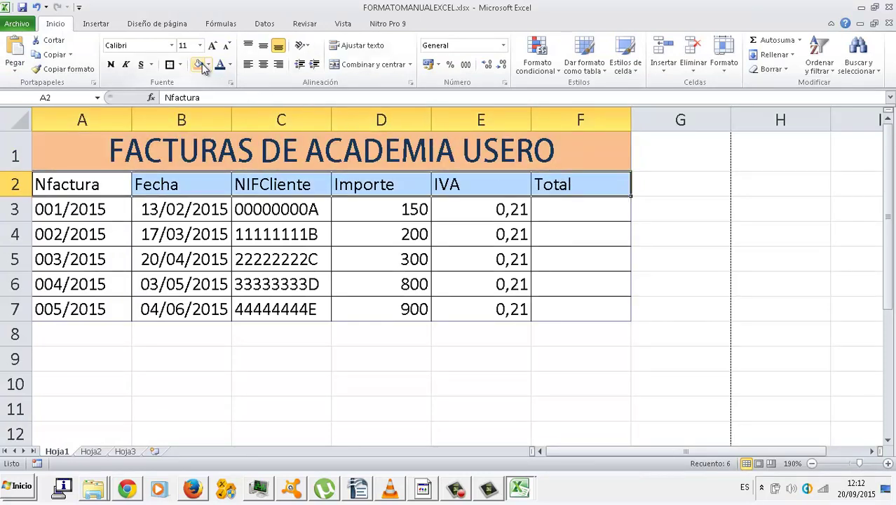
left_click(171, 45)
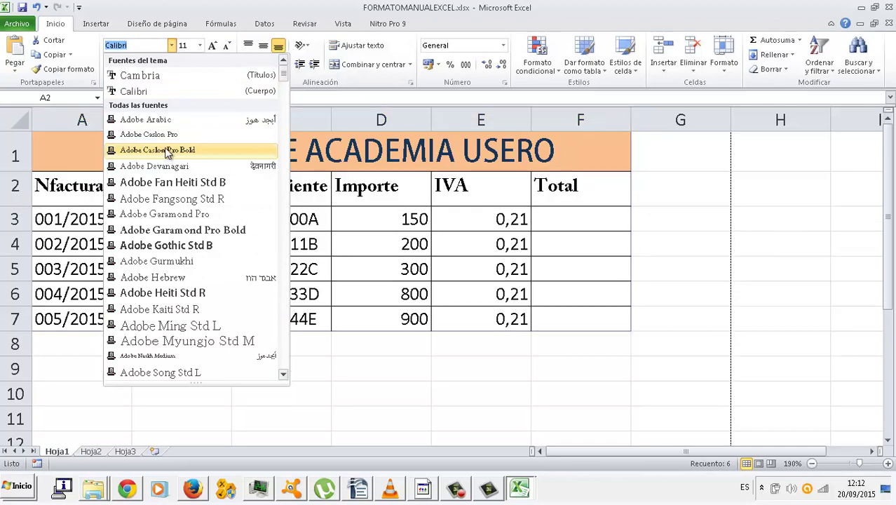
scroll(168, 153, "down", 7)
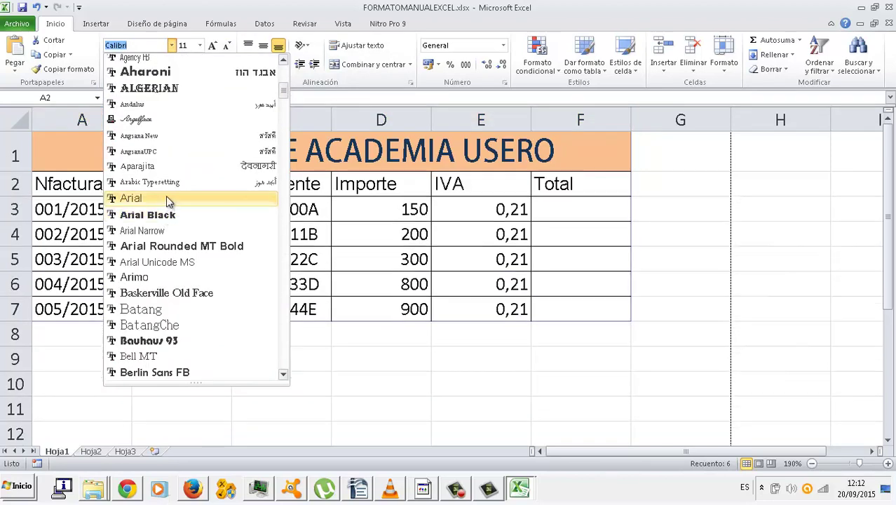
left_click(162, 234)
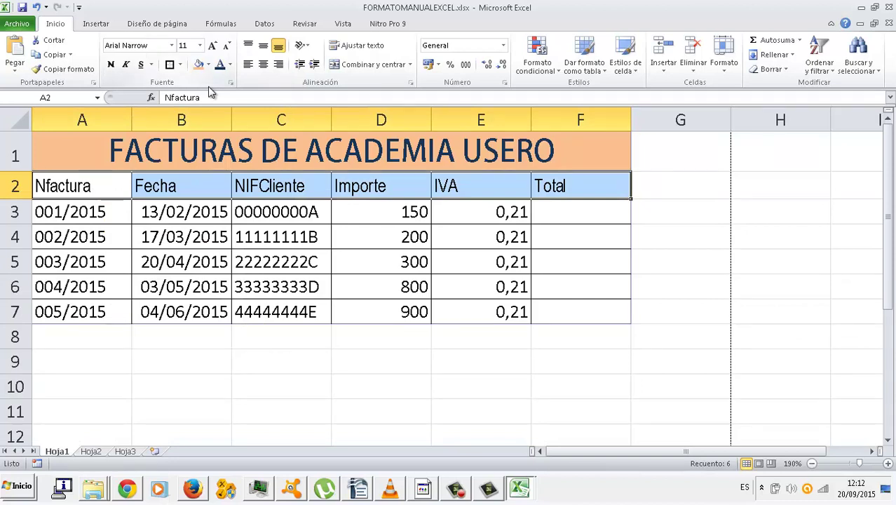
- Right-align the Nfactura and Fecha columns, A2:A7 and B2:B7, including their headers
left_click(103, 193)
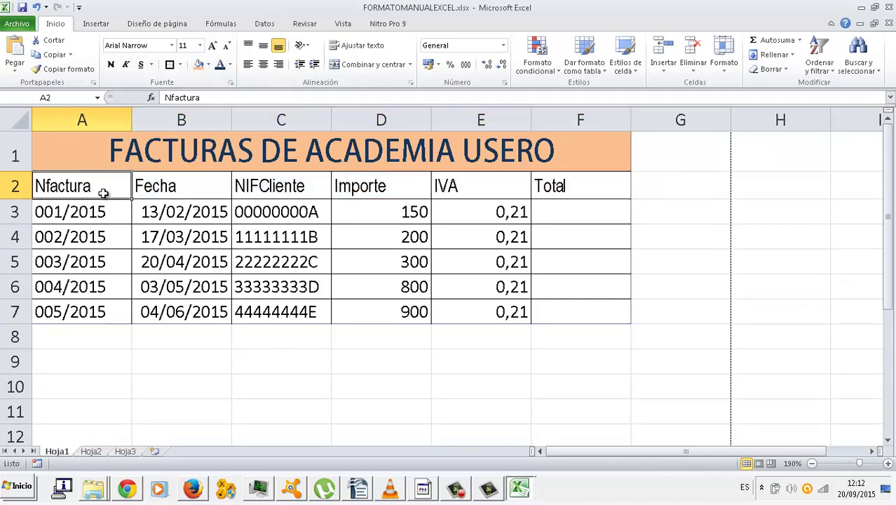
left_click_drag(103, 194, 103, 302)
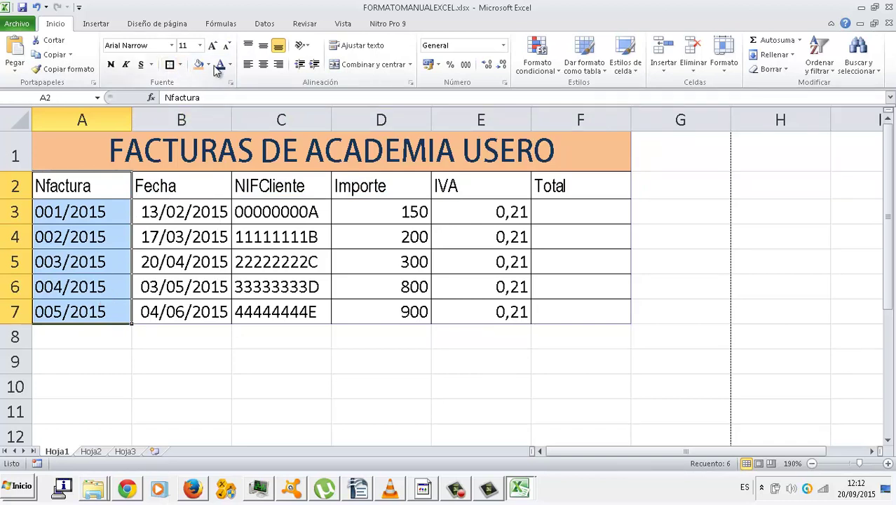
left_click(279, 66)
left_click_drag(207, 182, 195, 320)
left_click(279, 64)
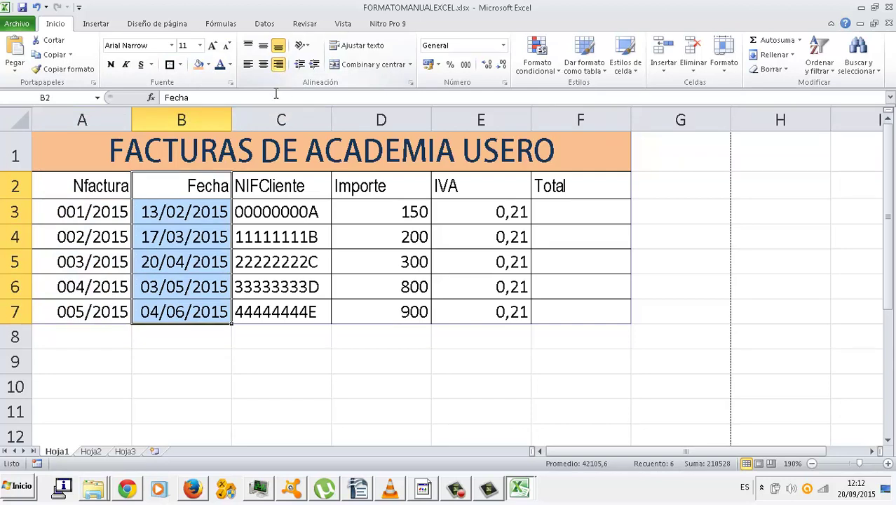
- Center the NIFCliente column C2:C7 and right-align the Importe, IVA and Total columns D2:F7
left_click_drag(282, 182, 298, 312)
left_click(263, 64)
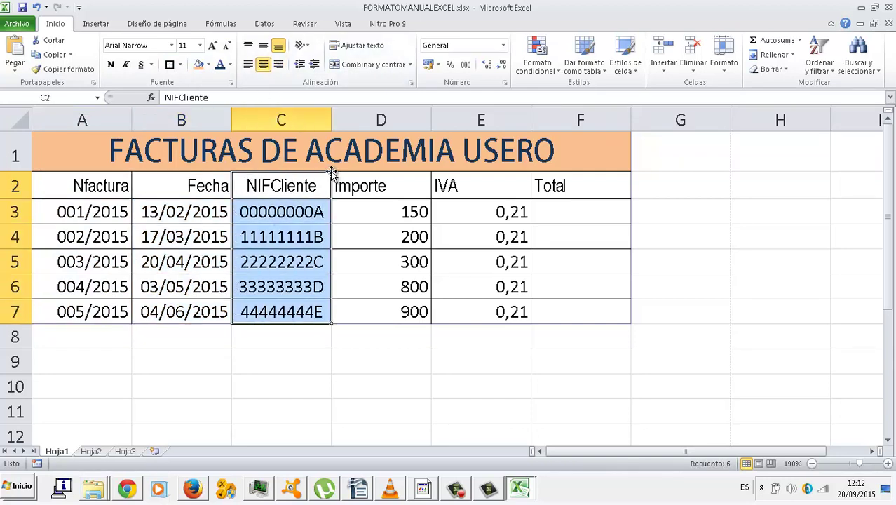
left_click_drag(397, 188, 541, 305)
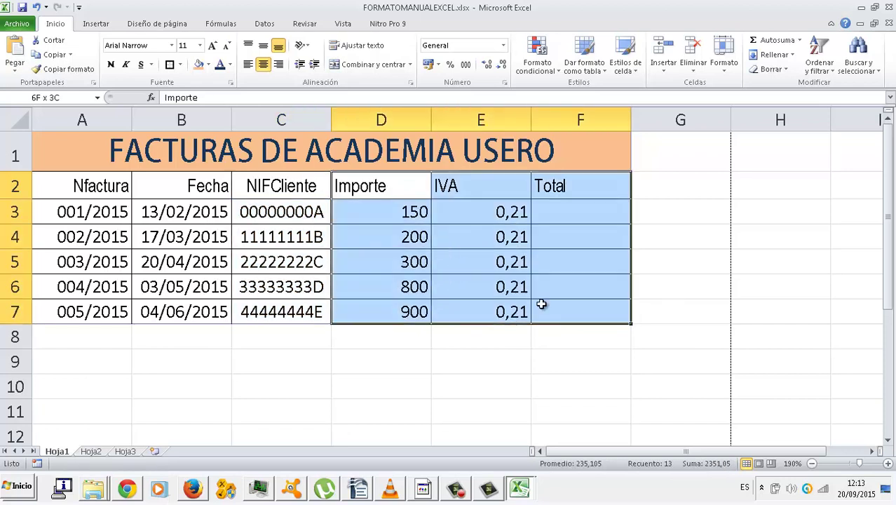
left_click(278, 64)
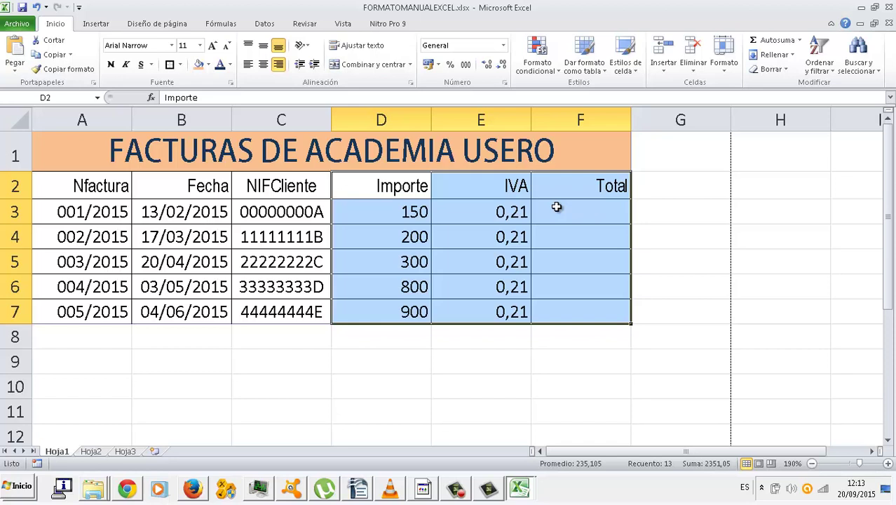
- Make the header row A2:F2 bold with a dark olive green font colour
left_click(424, 210)
left_click_drag(122, 188, 608, 185)
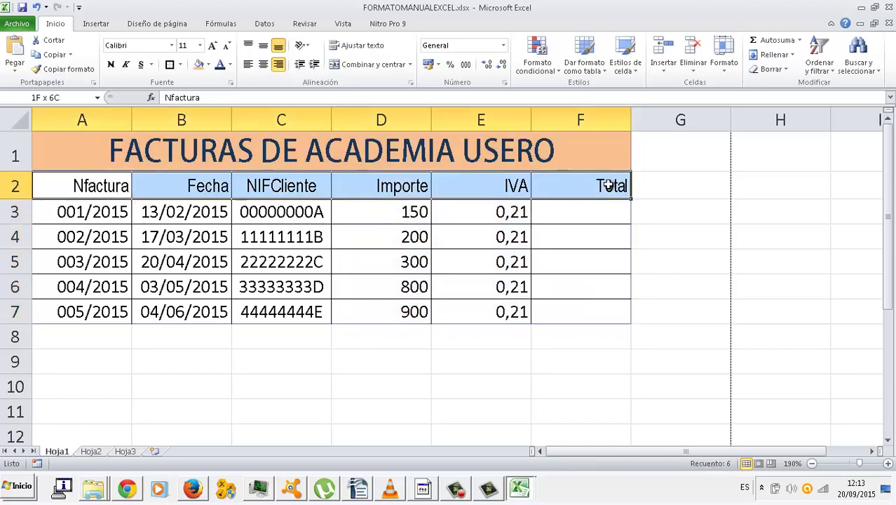
left_click(112, 64)
left_click(230, 65)
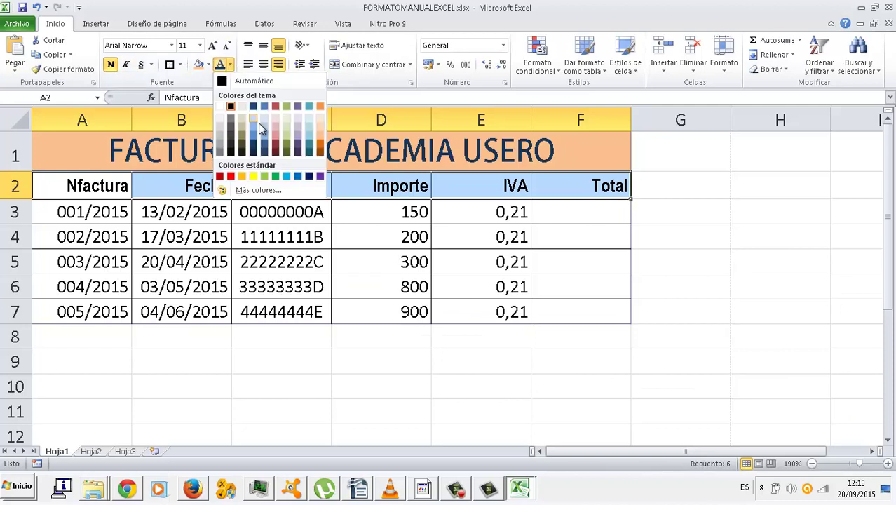
left_click(291, 145)
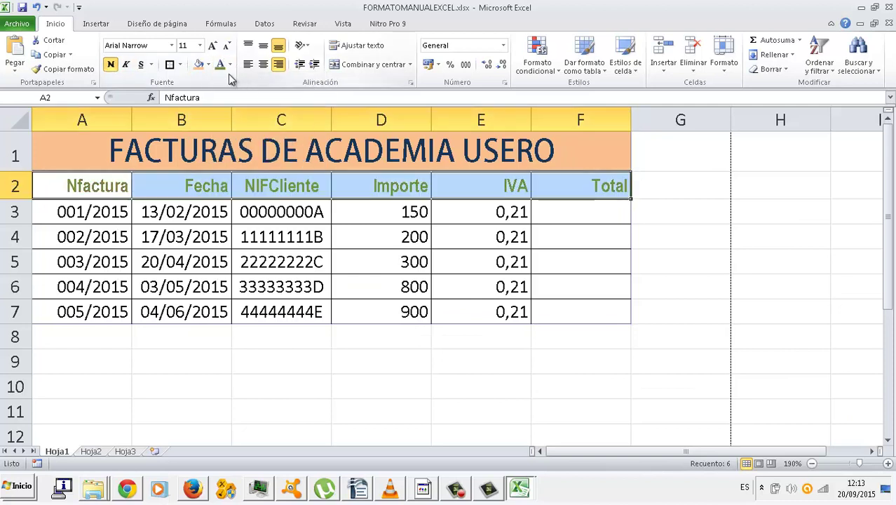
- Fill the header row A2:F2 with light blue
left_click(208, 64)
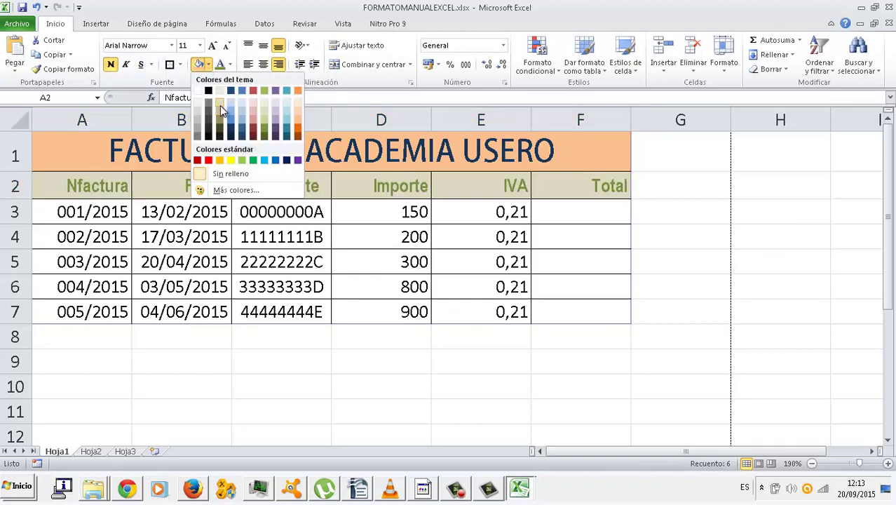
left_click(238, 104)
left_click(146, 203)
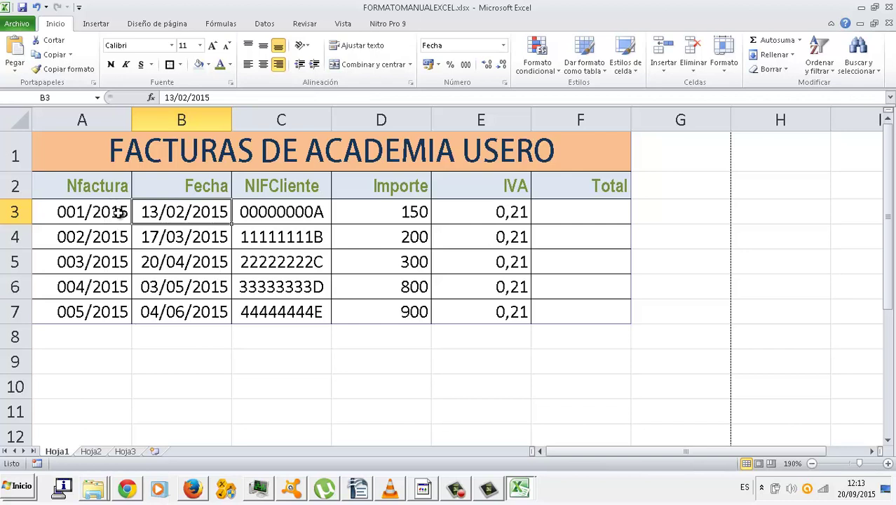
- Apply the same light blue fill to the alternate invoice rows A4:F4 and A6:F6
left_click_drag(120, 233, 553, 236)
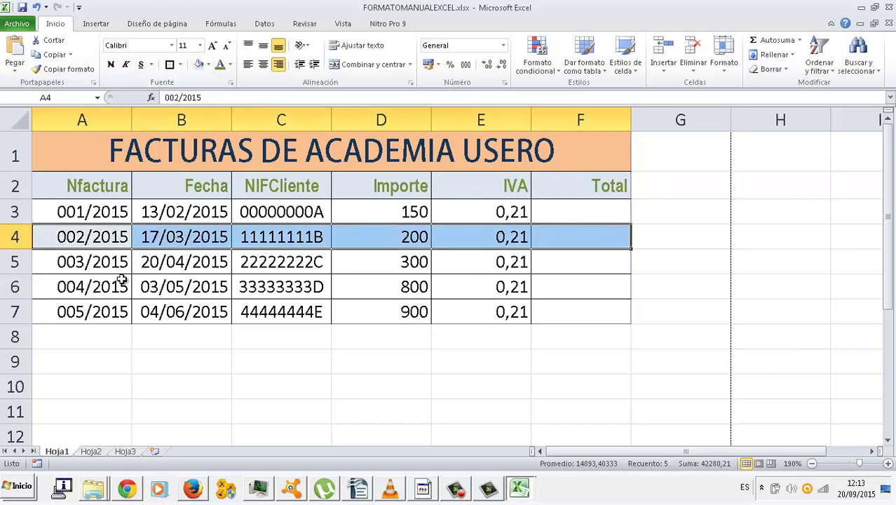
left_click_drag(120, 281, 545, 282)
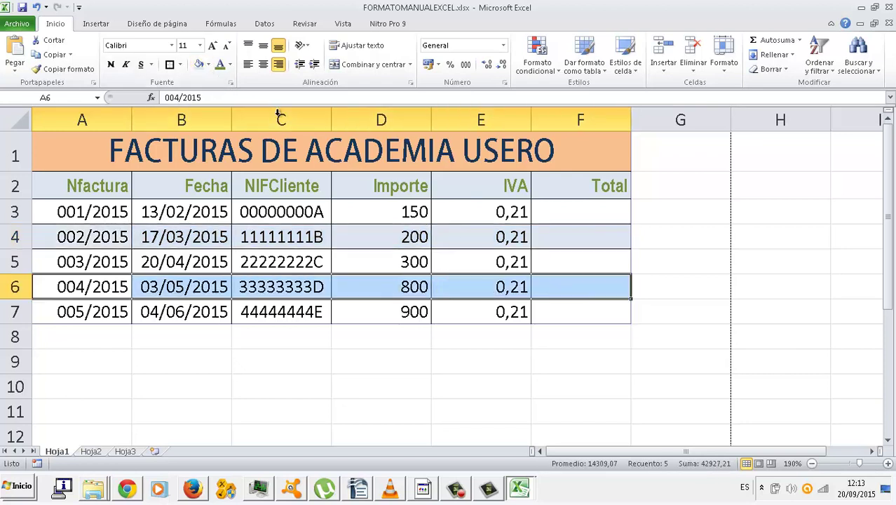
left_click(199, 64)
left_click(324, 305)
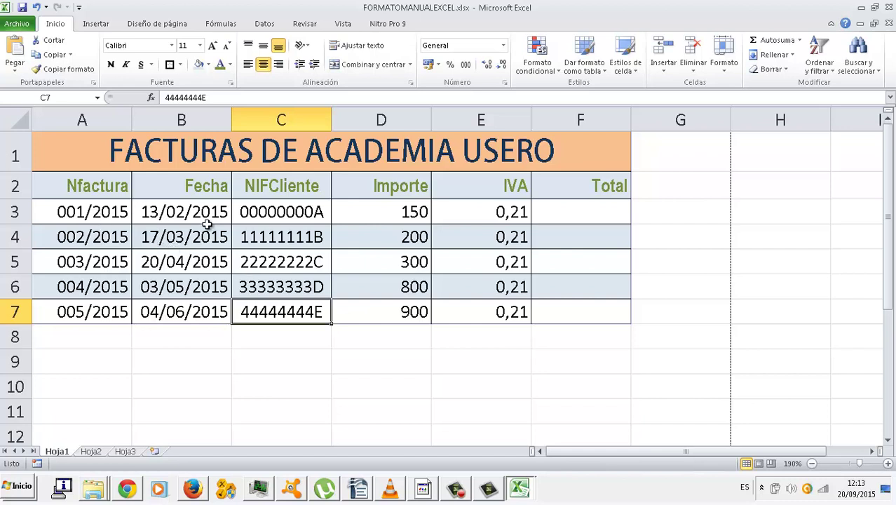
- Format the Importe values D3:D7 as accounting amounts in euros
left_click(383, 205)
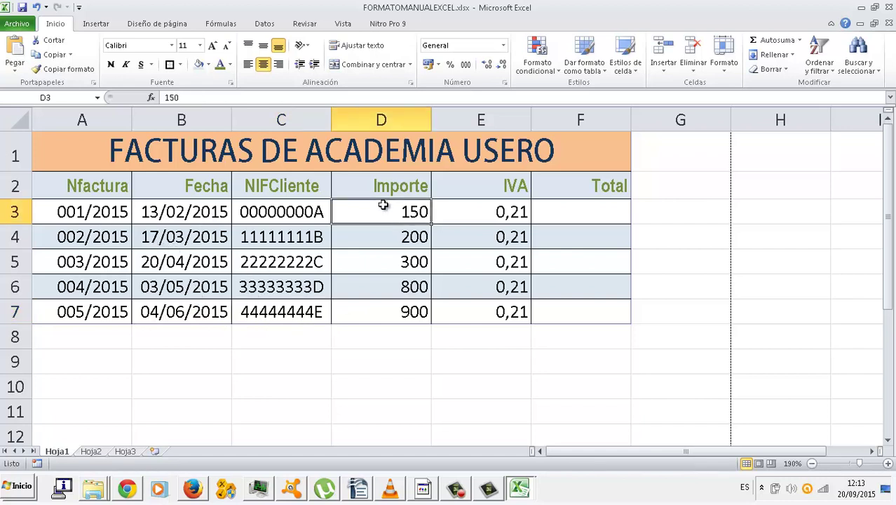
left_click_drag(382, 205, 386, 310)
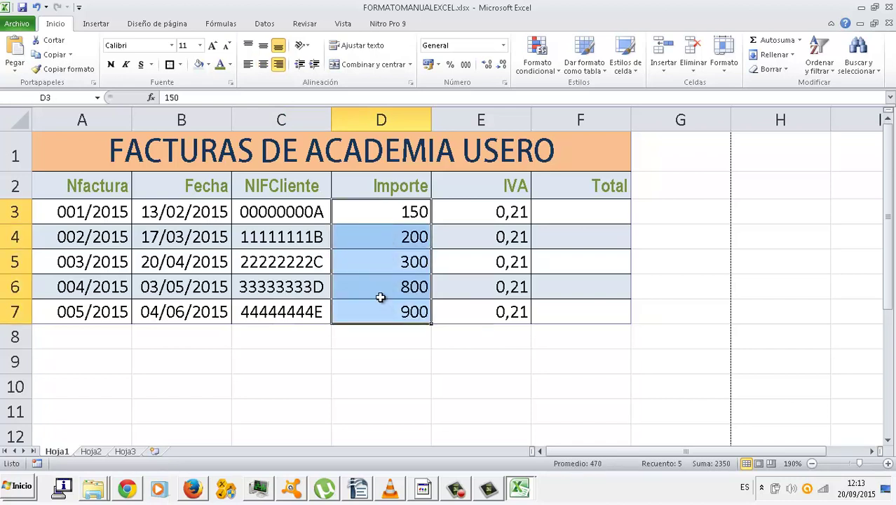
left_click(429, 64)
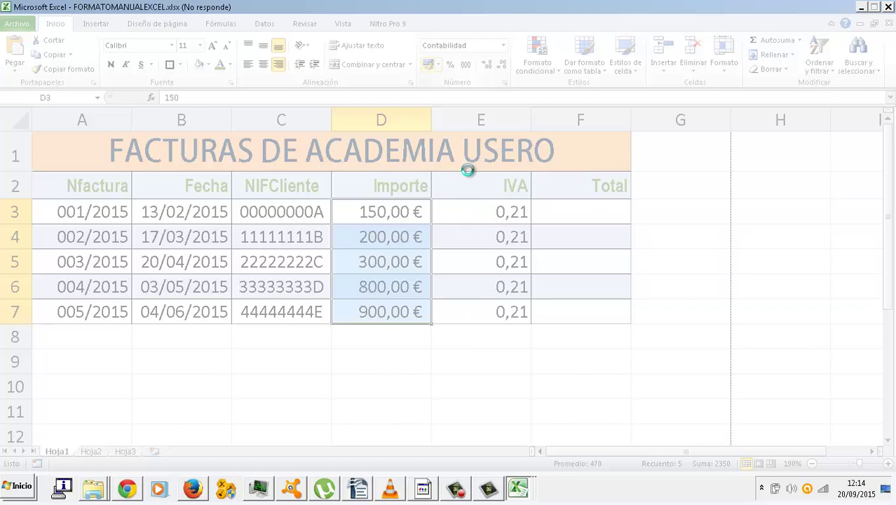
left_click(457, 493)
left_click(834, 422)
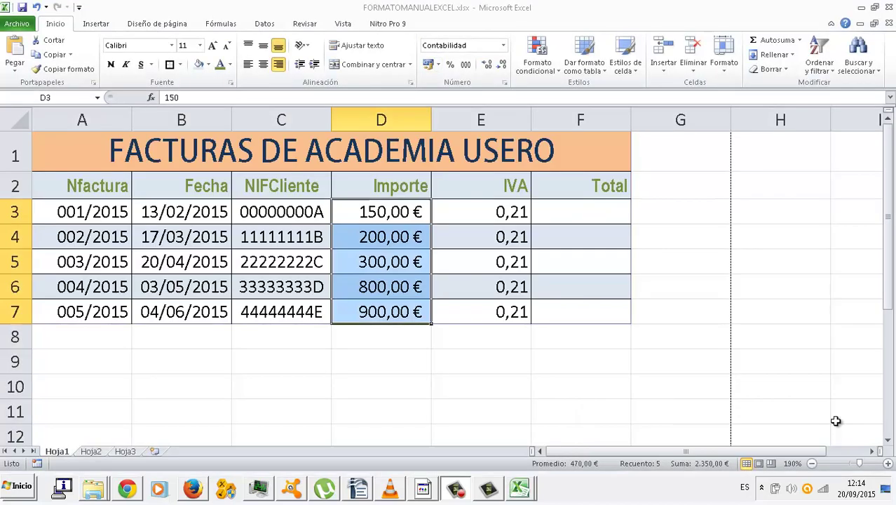
- Format the IVA values E3:E7 as percentages and narrow column E to suit its short contents
left_click_drag(458, 211, 458, 303)
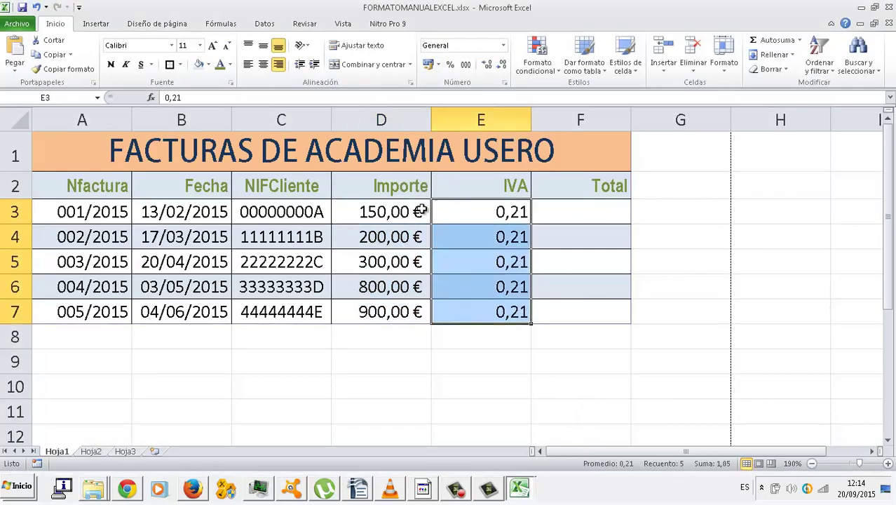
left_click(450, 65)
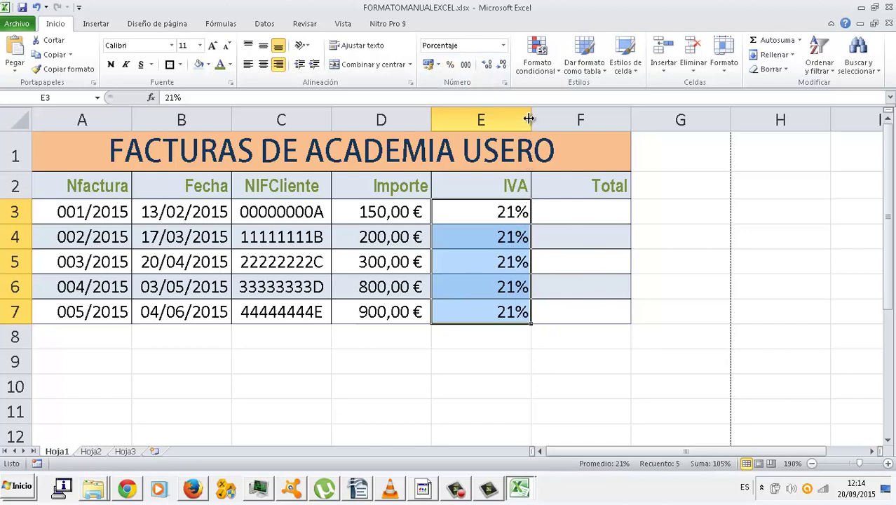
left_click_drag(528, 119, 475, 122)
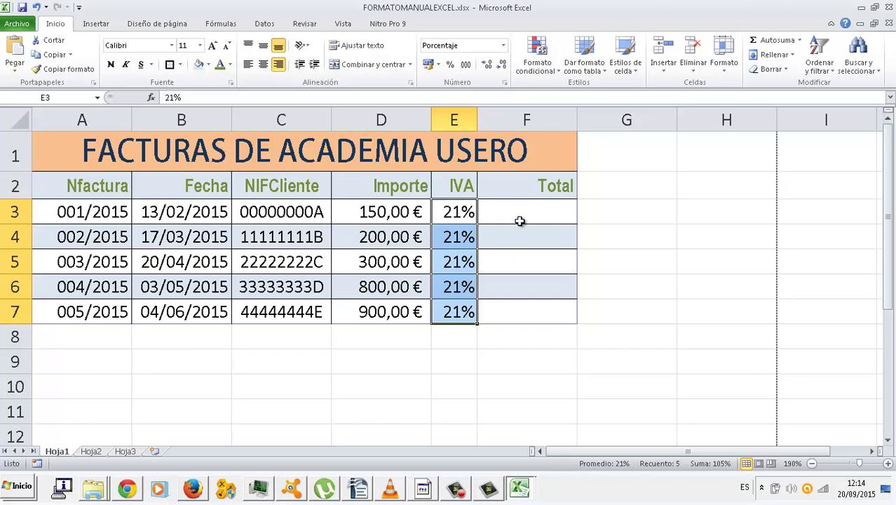
- Enter the formula =D3+D3*E3 in F3 to calculate the first invoice's total including IVA
left_click(520, 221)
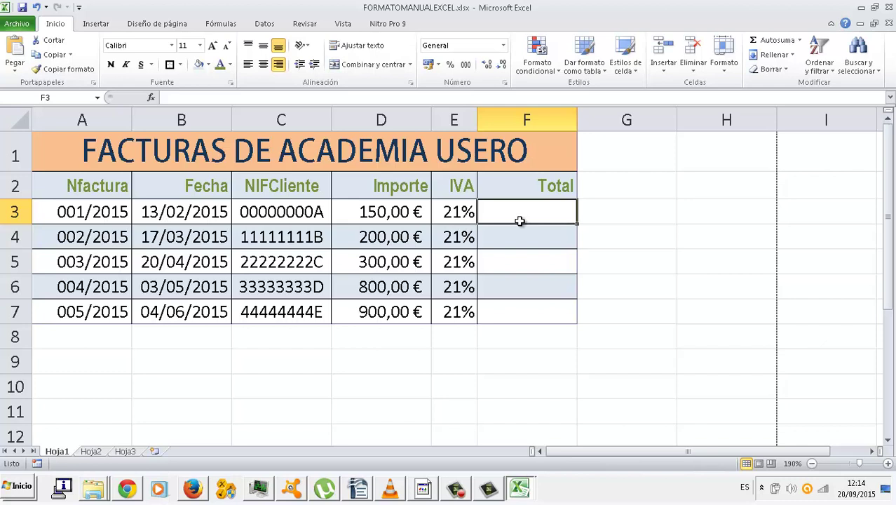
type("=")
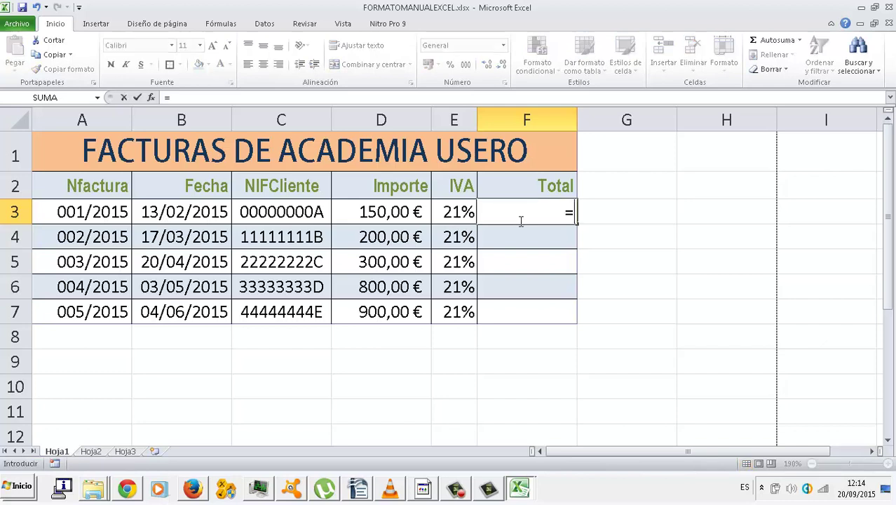
left_click(379, 211)
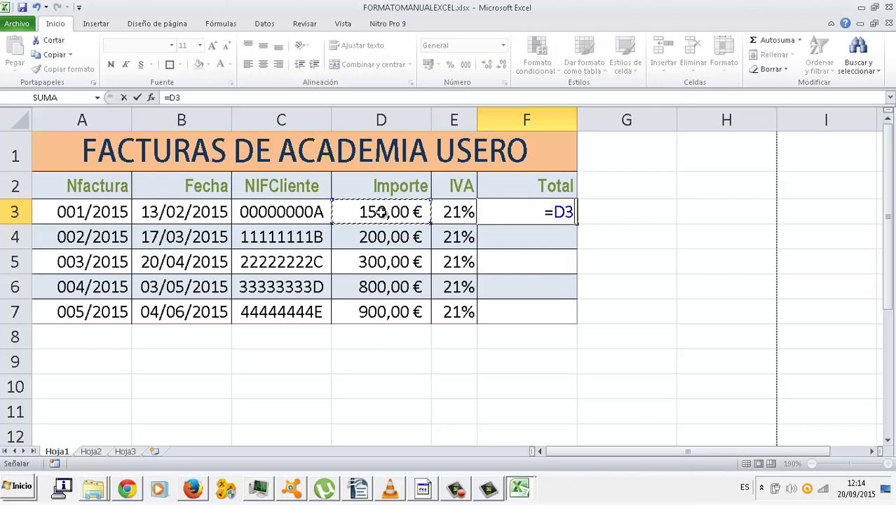
type("+")
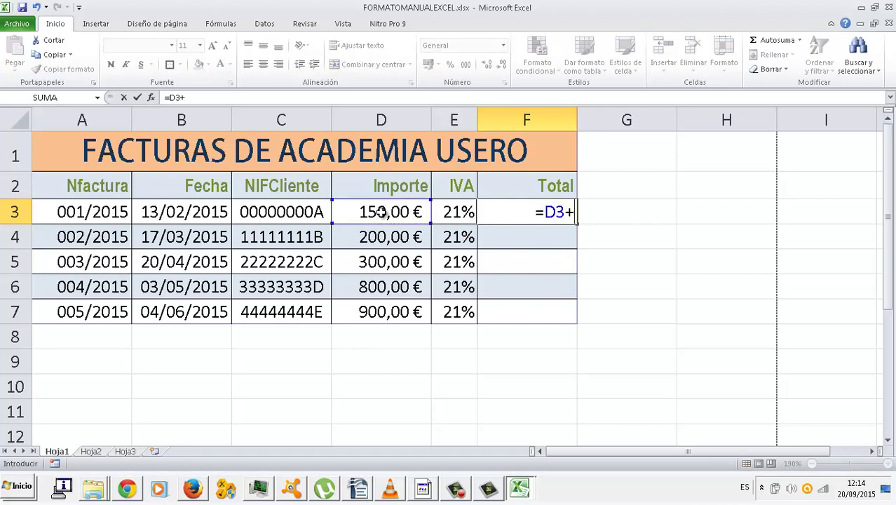
left_click(379, 211)
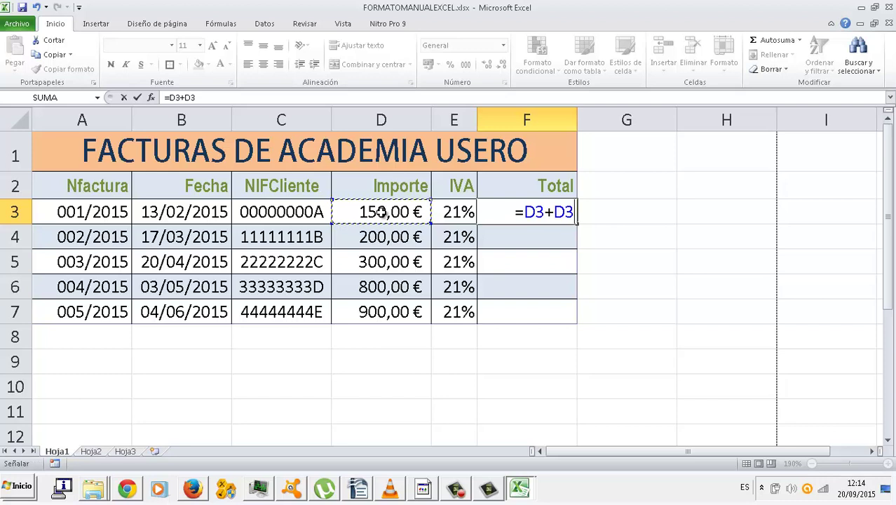
type("*")
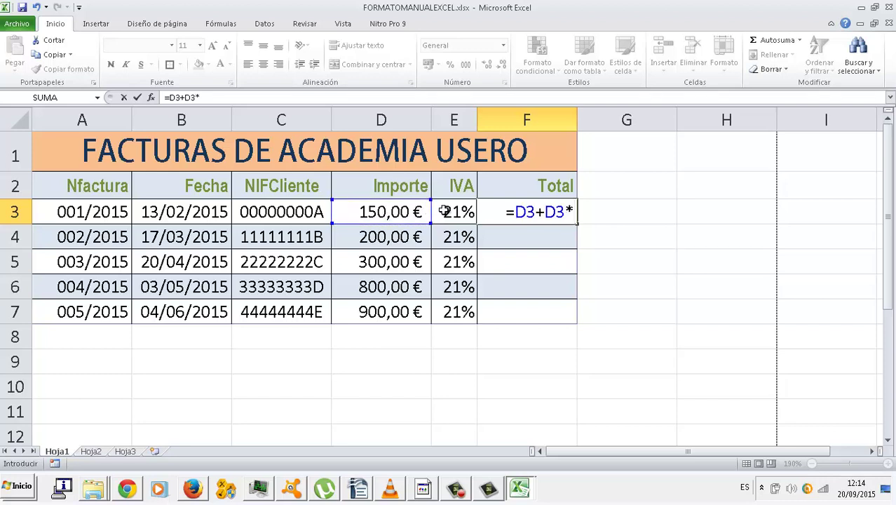
left_click(443, 211)
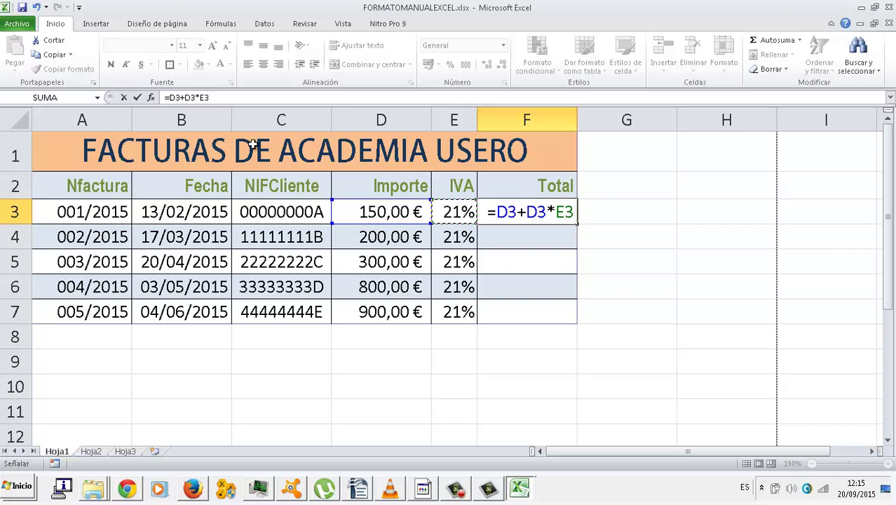
key("Return")
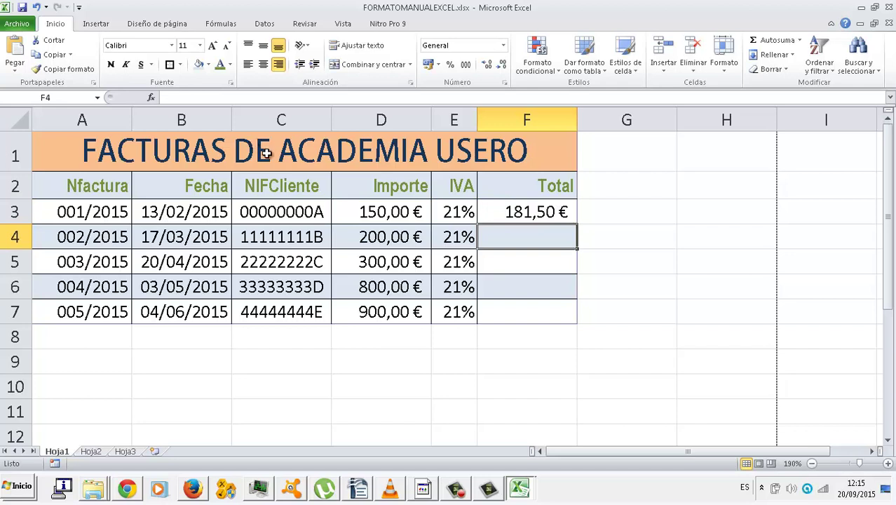
- Copy the total formula from F3 down through F7 and deselect the range
left_click(492, 216)
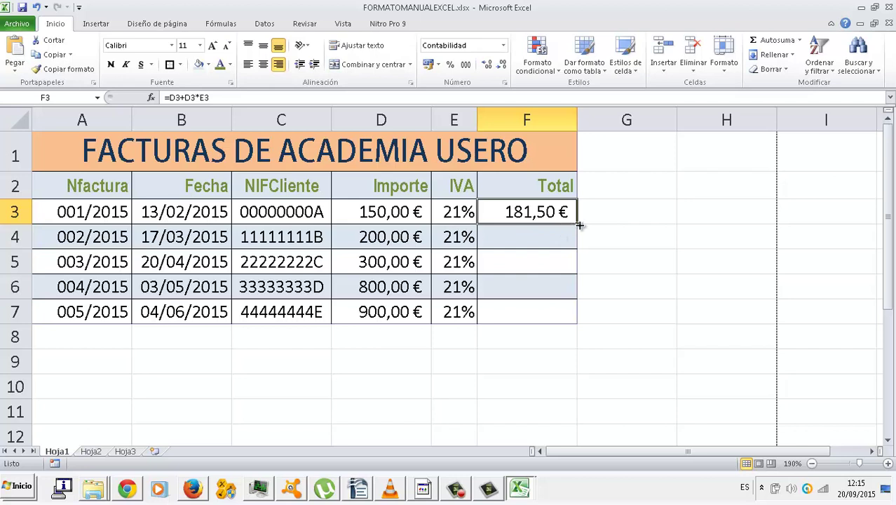
left_click_drag(576, 224, 572, 322)
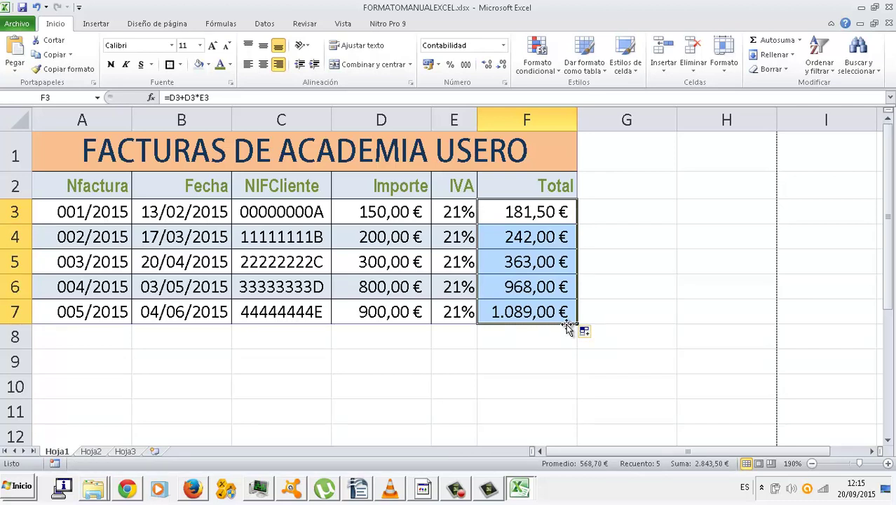
left_click(548, 356)
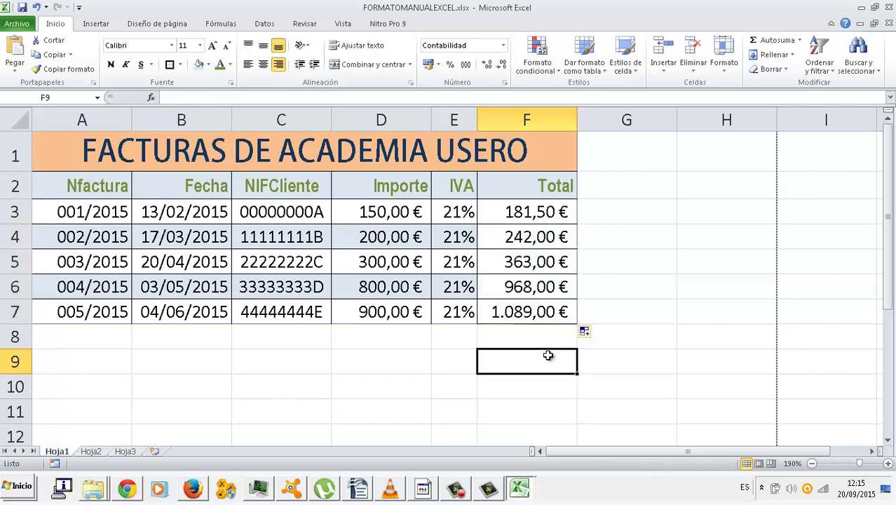